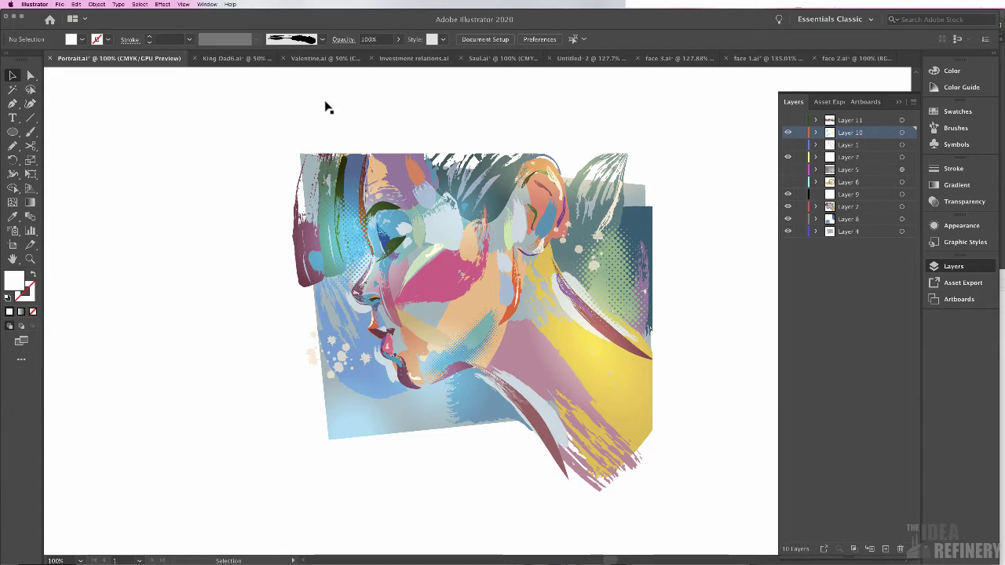
# Step: Flip through King Dad6 and Valentine, then view Investment relations.ai in Outline mode
pyautogui.click(233, 60)
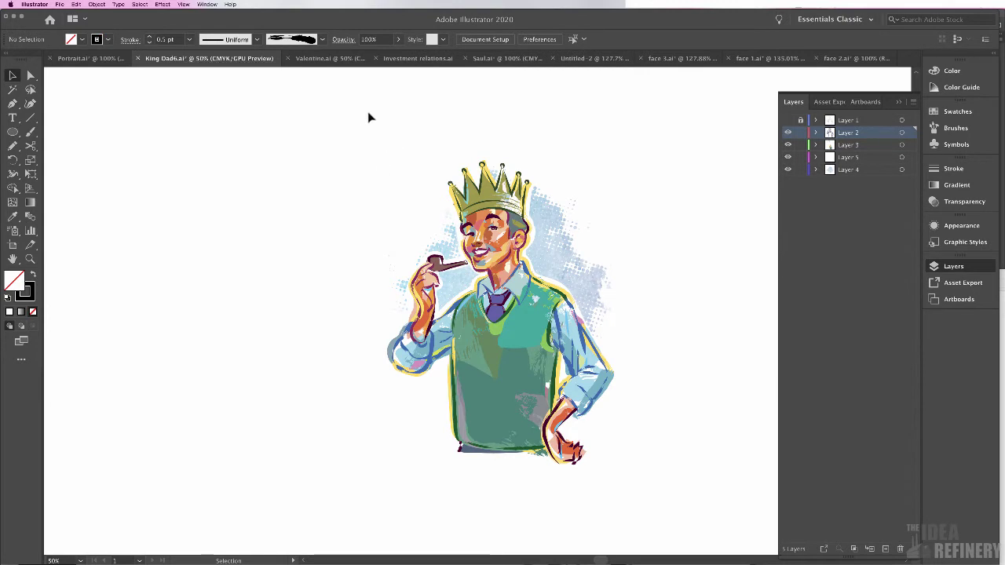
pyautogui.click(322, 59)
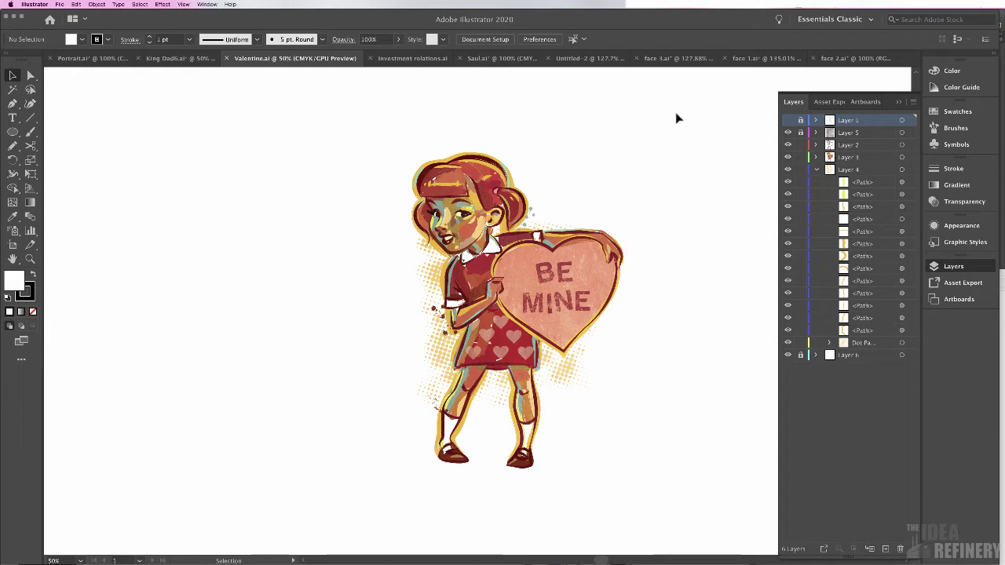
pyautogui.click(432, 59)
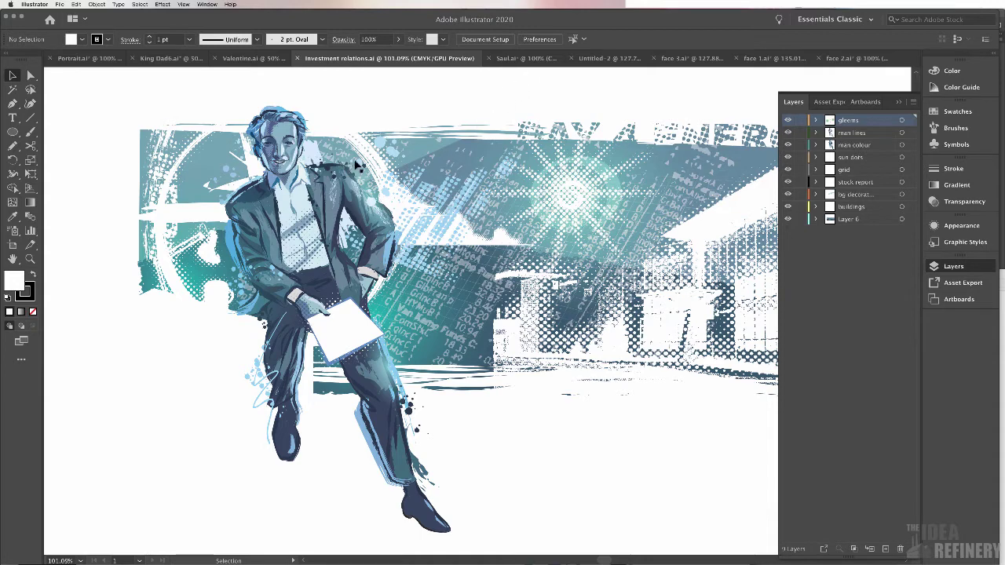
pyautogui.click(183, 4)
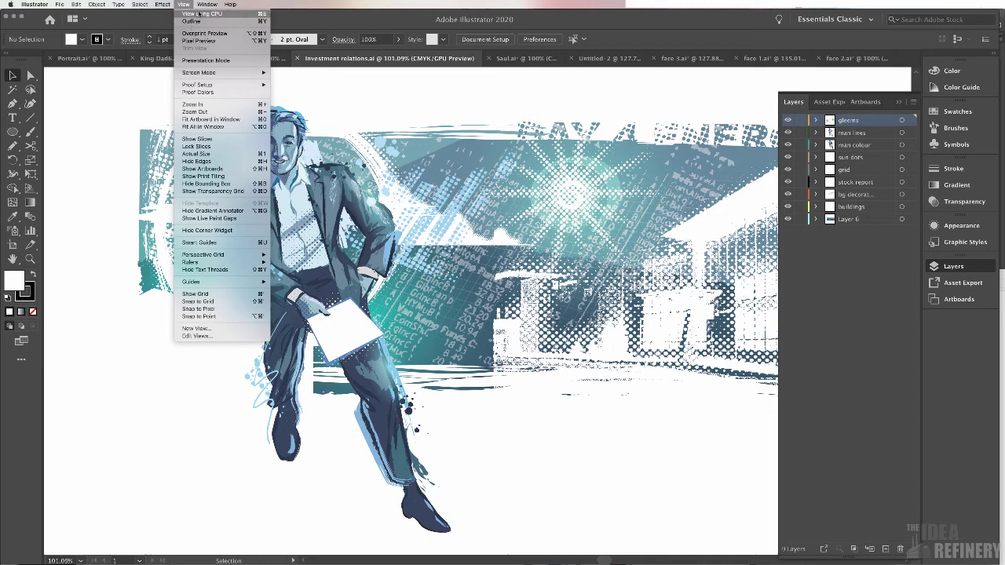
pyautogui.click(191, 21)
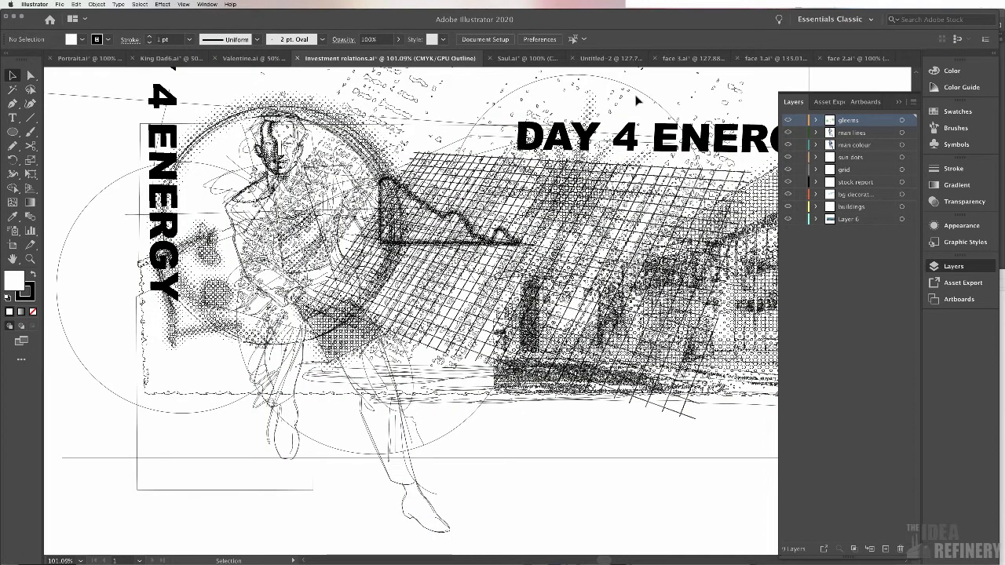
# Step: Show the Saul.ai portrait as outlines with Cmd+Y, then switch to blank Untitled-2
pyautogui.click(525, 58)
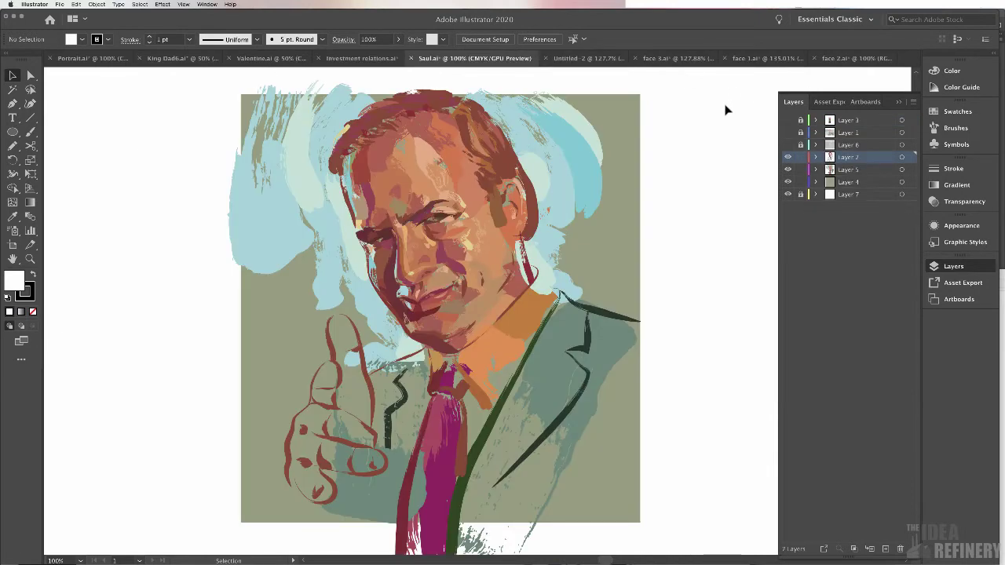
pyautogui.press('super+y')
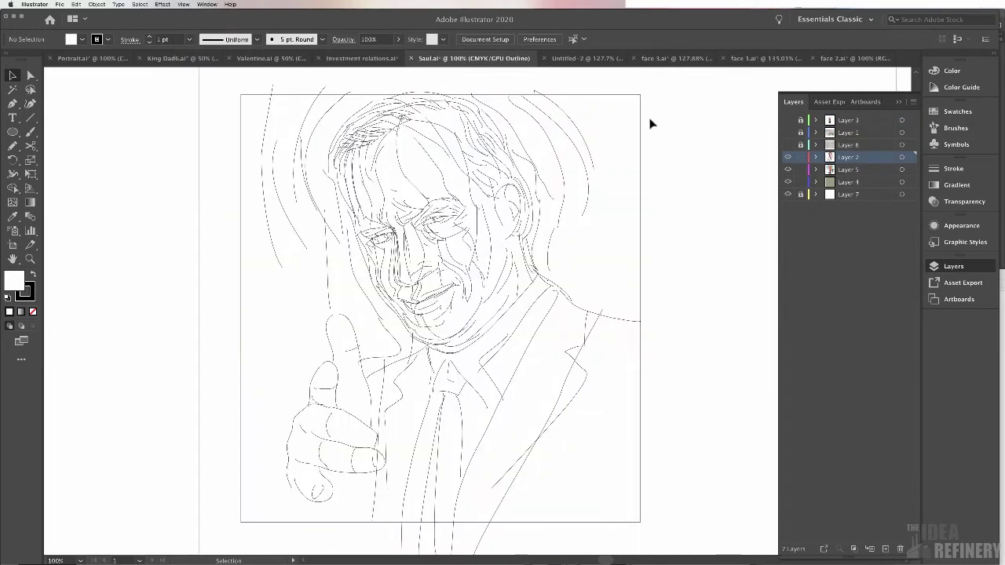
pyautogui.click(585, 60)
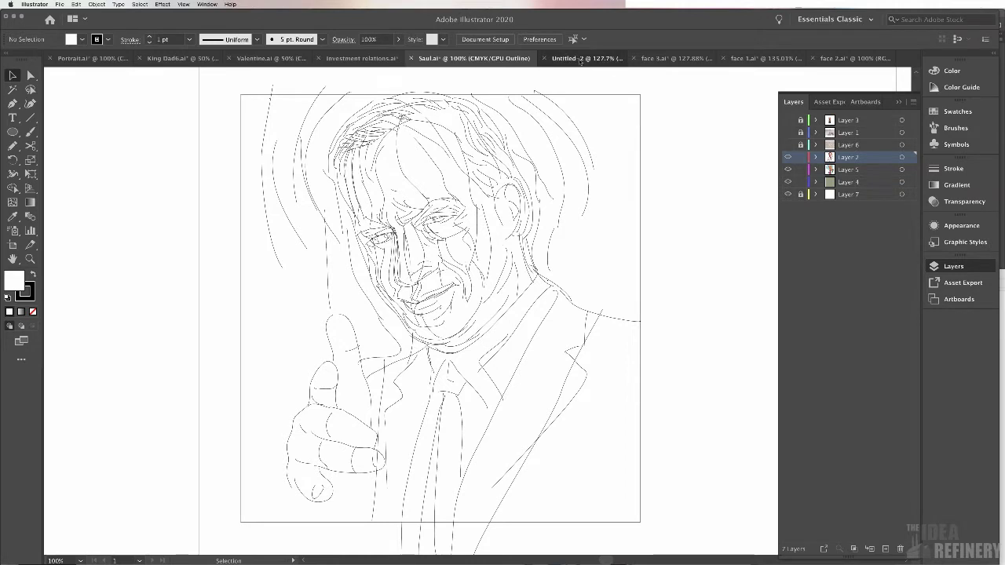
# Step: In face 1.ai, reveal the faded reference photo, then leave only Layer 2's ink drawing visible
pyautogui.click(690, 59)
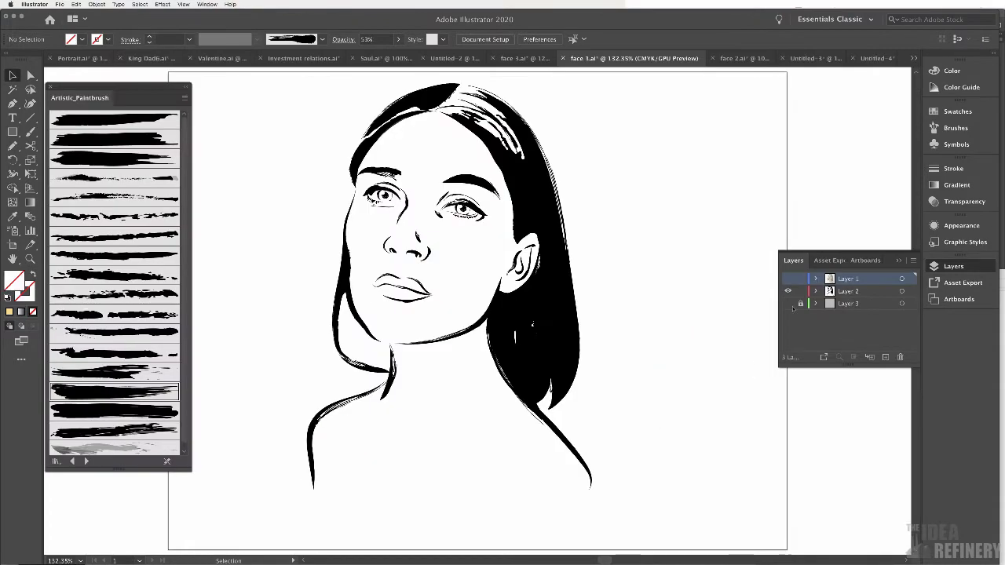
pyautogui.click(789, 292)
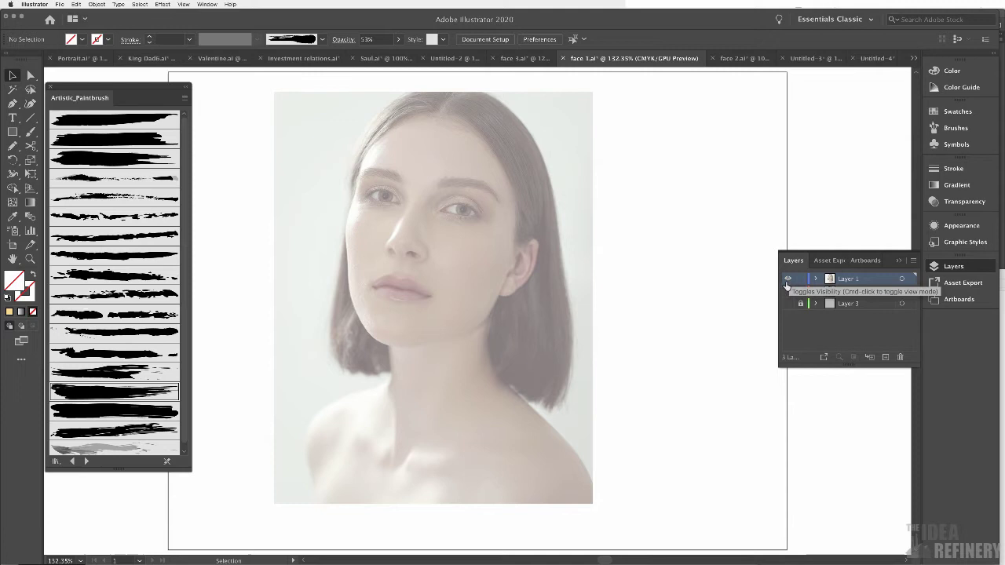
pyautogui.click(787, 280)
pyautogui.click(789, 291)
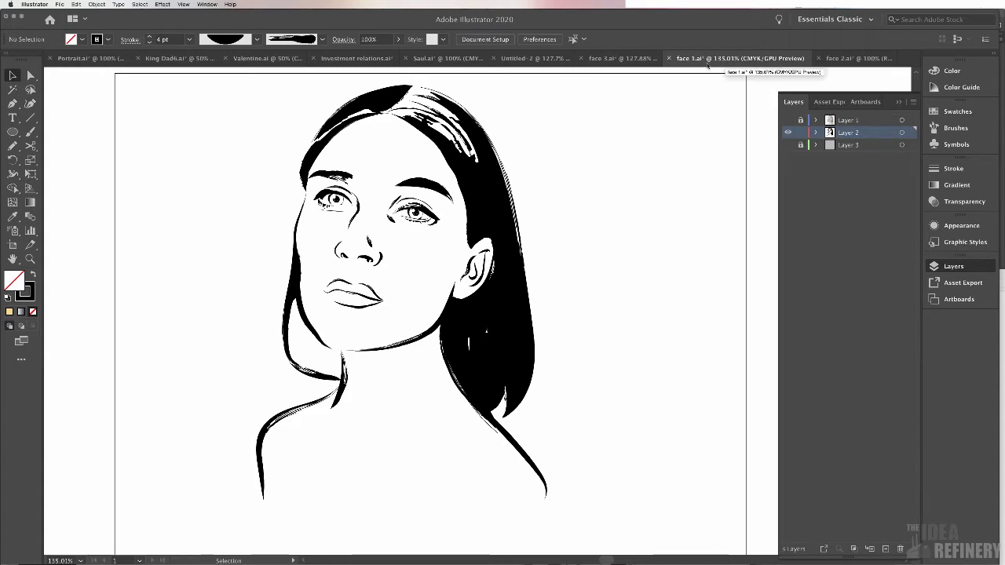
# Step: Glance at face 3.ai, view face 1.ai's line drawing in Outline mode, then return to face 3.ai
pyautogui.click(653, 59)
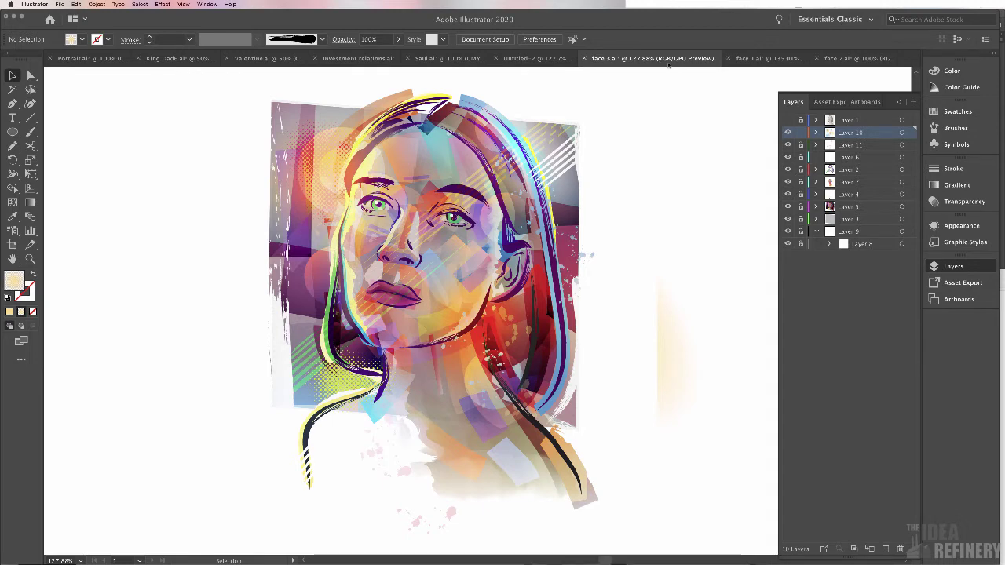
pyautogui.click(770, 59)
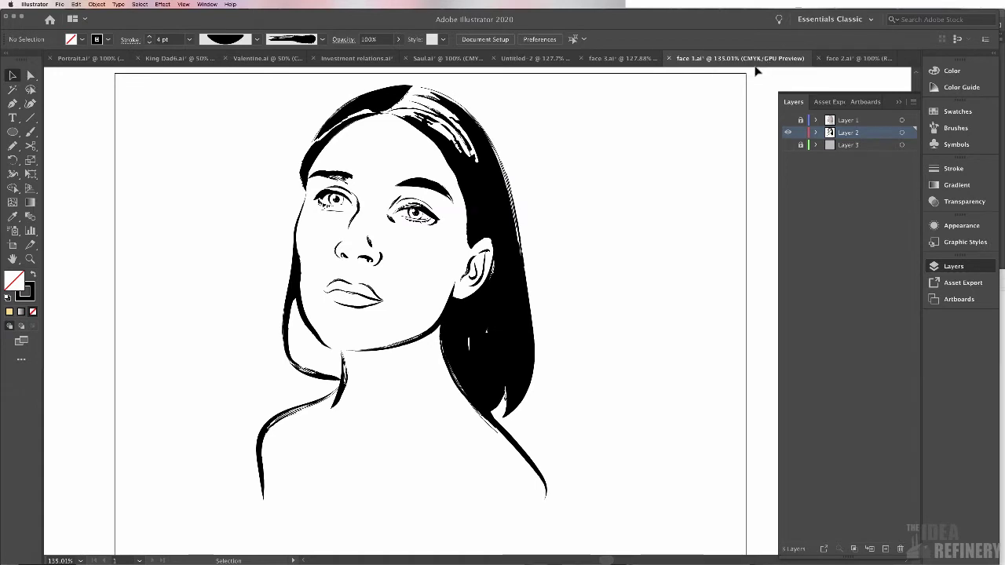
pyautogui.click(183, 3)
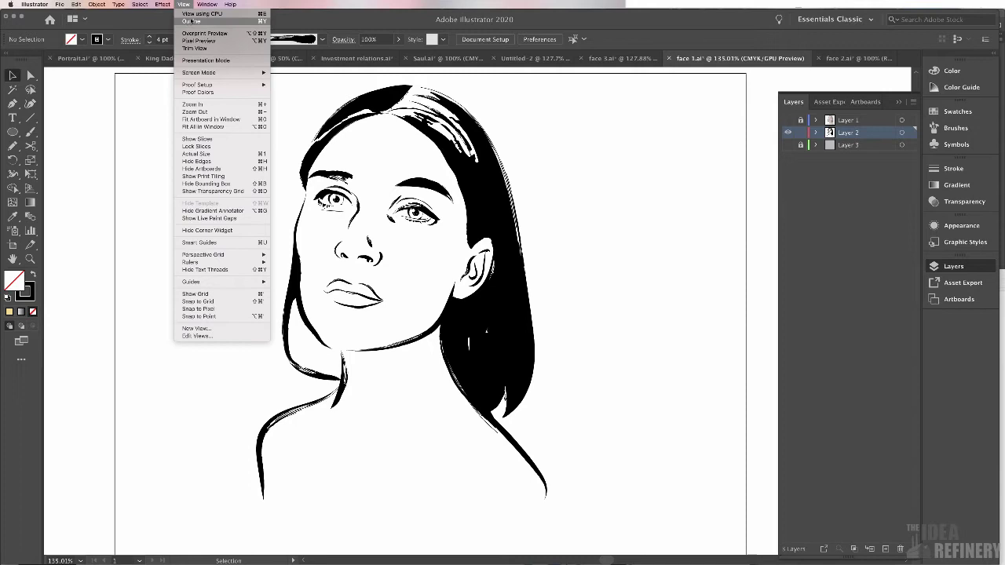
pyautogui.click(191, 21)
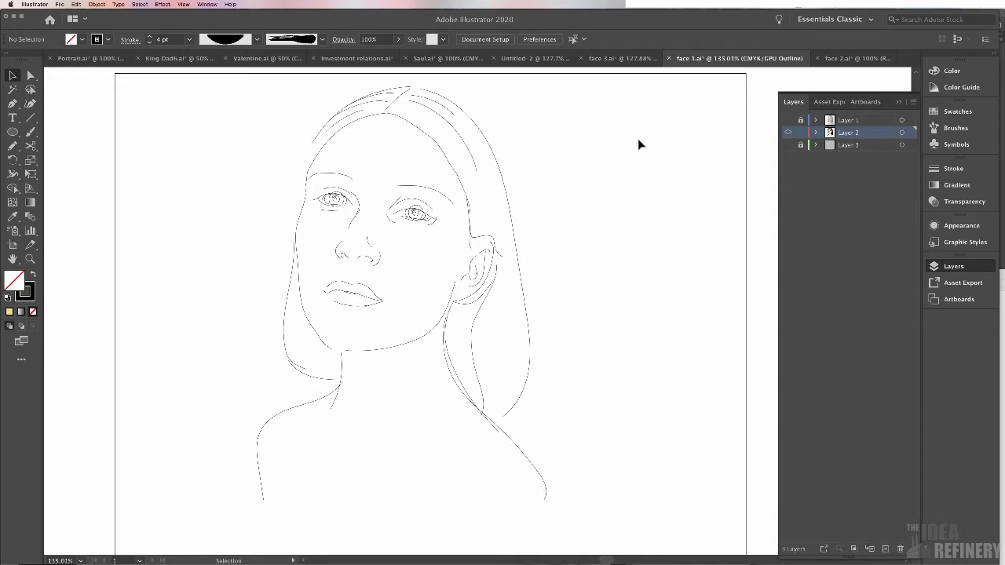
pyautogui.hotkey('ctrl', 'shift', 'Tab')
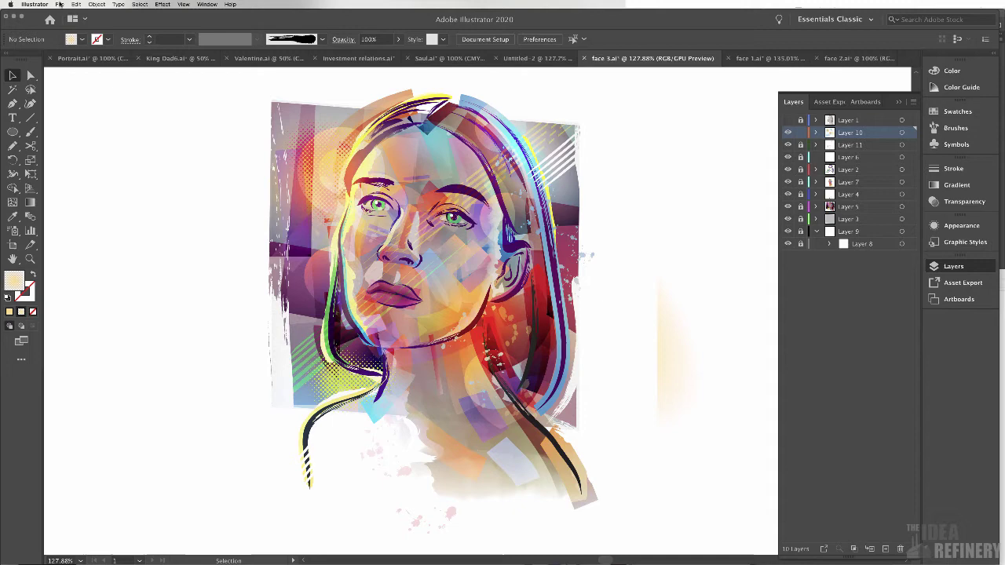
# Step: Create a new 11 x 8.5 in landscape CMYK document from the print preset
pyautogui.click(59, 5)
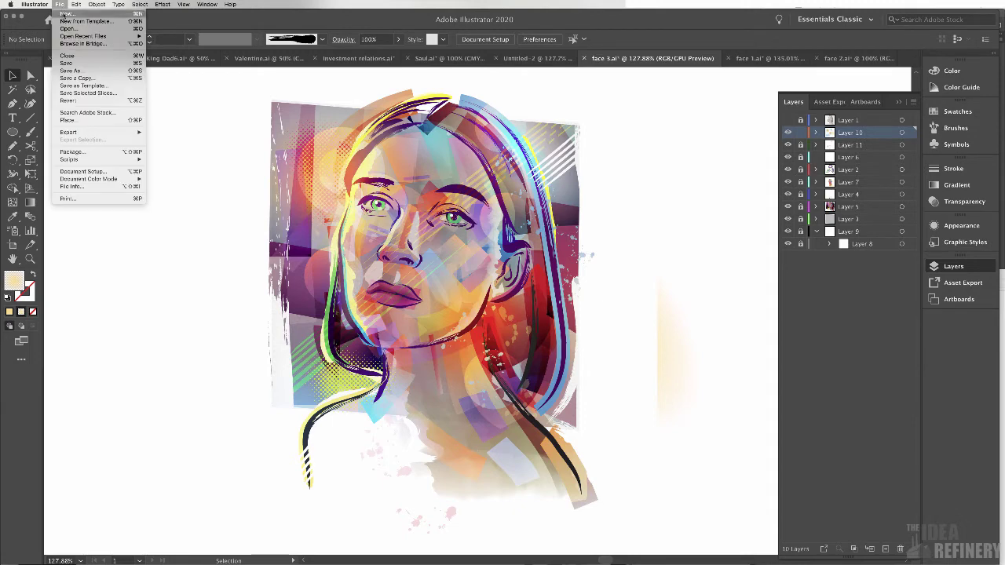
pyautogui.click(66, 13)
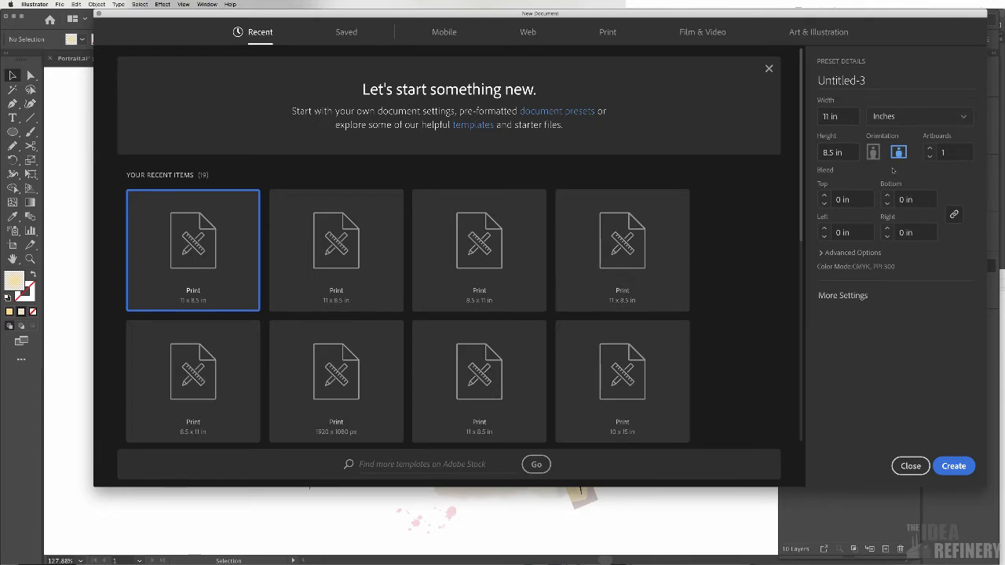
pyautogui.click(954, 467)
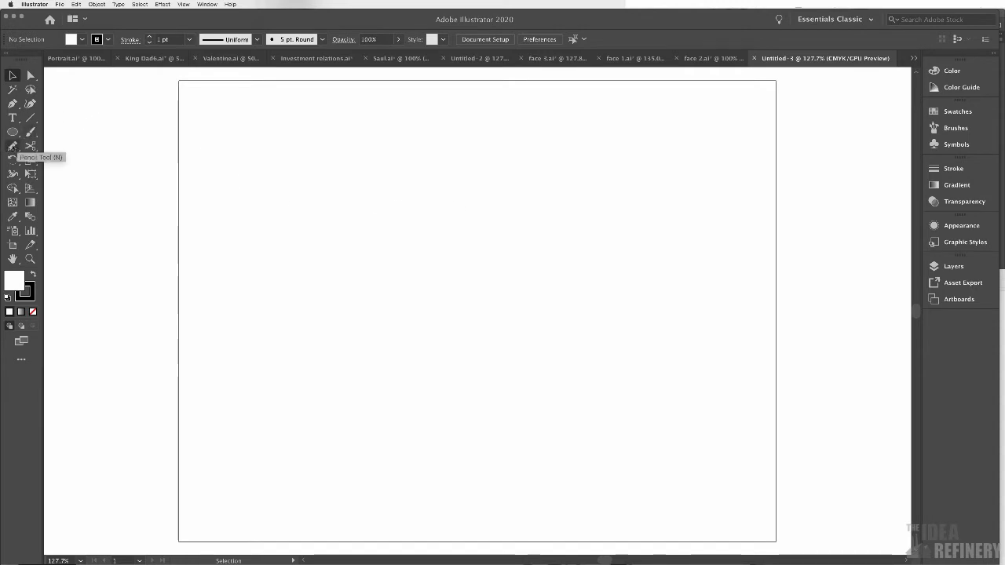
# Step: Draw a freehand S-shaped curve across the artboard with the Pencil tool and show the Color panel
pyautogui.click(13, 146)
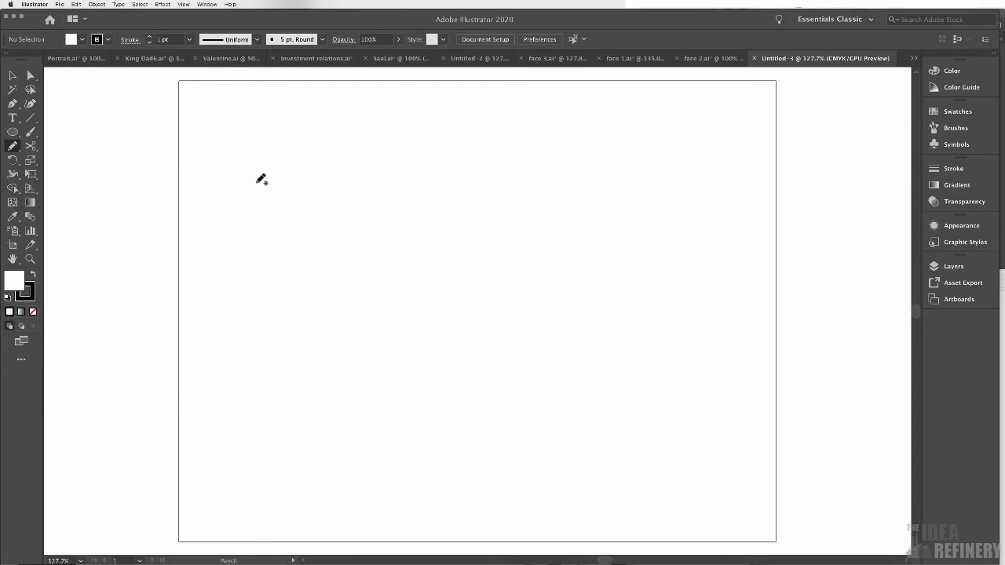
pyautogui.moveTo(256, 189)
pyautogui.mouseDown()
pyautogui.moveTo(318, 163)
pyautogui.moveTo(366, 172)
pyautogui.moveTo(386, 188)
pyautogui.moveTo(423, 264)
pyautogui.moveTo(464, 311)
pyautogui.moveTo(513, 332)
pyautogui.moveTo(567, 335)
pyautogui.moveTo(604, 320)
pyautogui.moveTo(628, 289)
pyautogui.mouseUp()
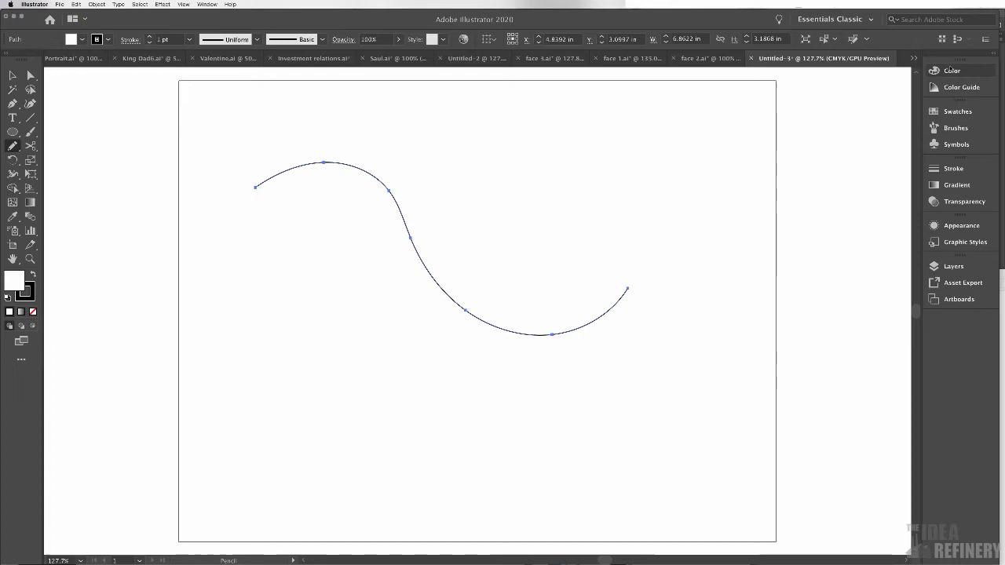
pyautogui.click(953, 71)
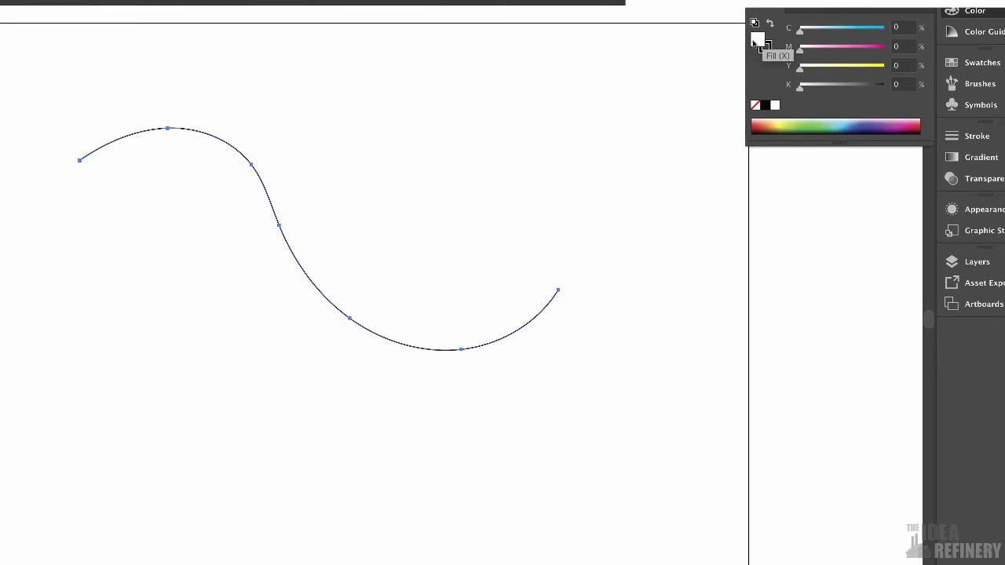
# Step: Set the S curve's fill to None, keeping a 100% K black stroke
pyautogui.click(758, 41)
pyautogui.moveTo(802, 35); pyautogui.dragTo(819, 34)
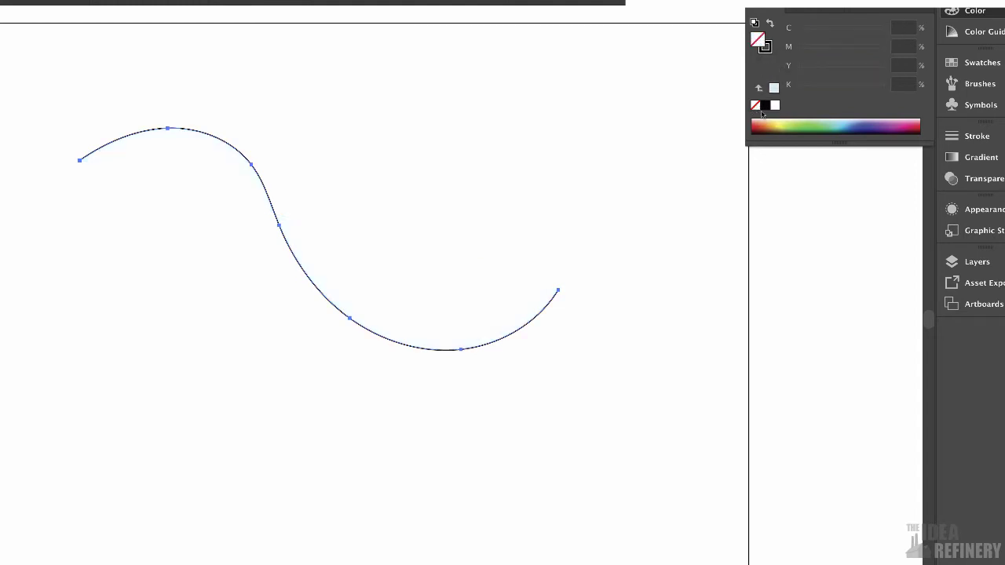
pyautogui.click(769, 50)
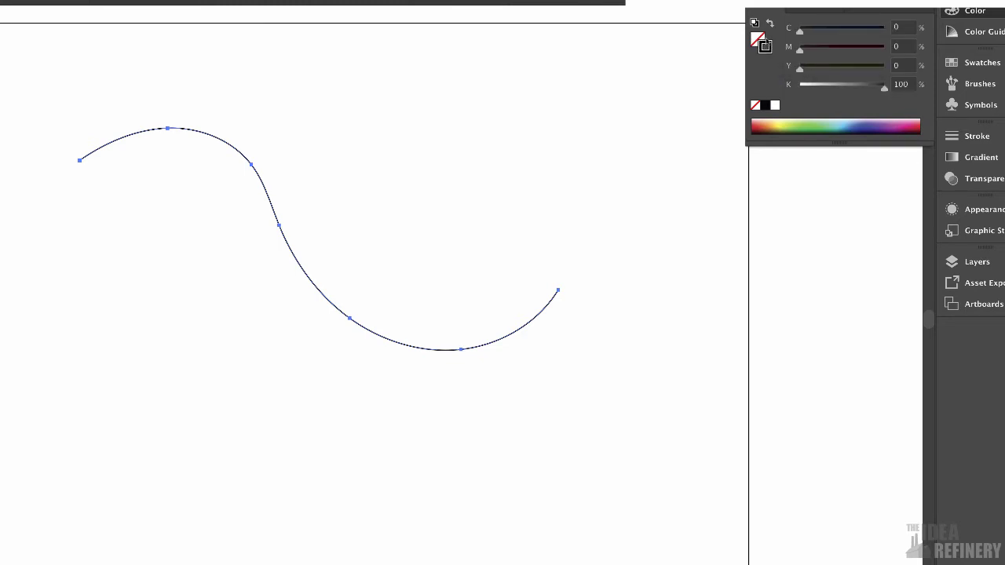
# Step: Show the Stroke panel with all options, listing the curve's 1 pt weight and Uniform profile
pyautogui.click(982, 136)
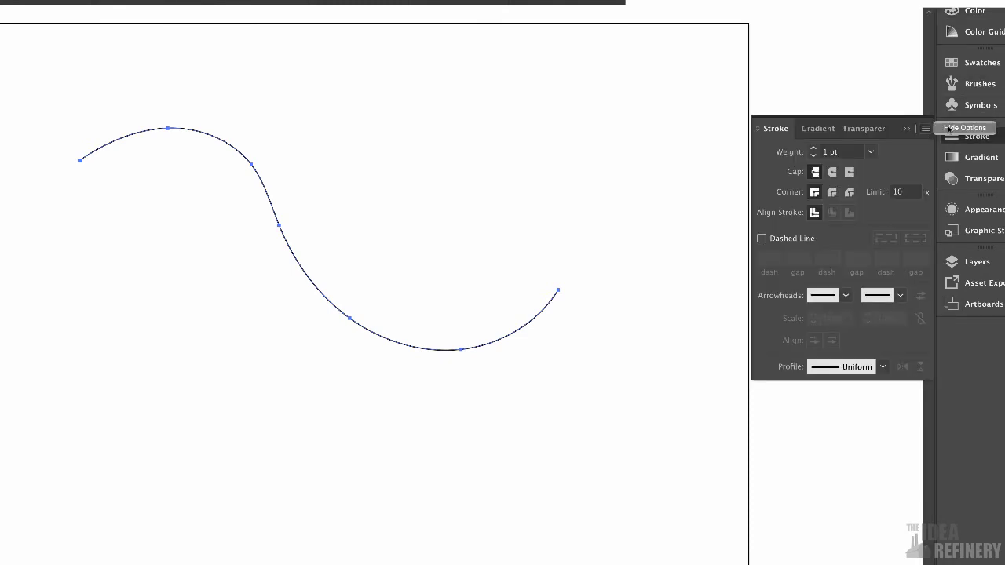
pyautogui.click(933, 132)
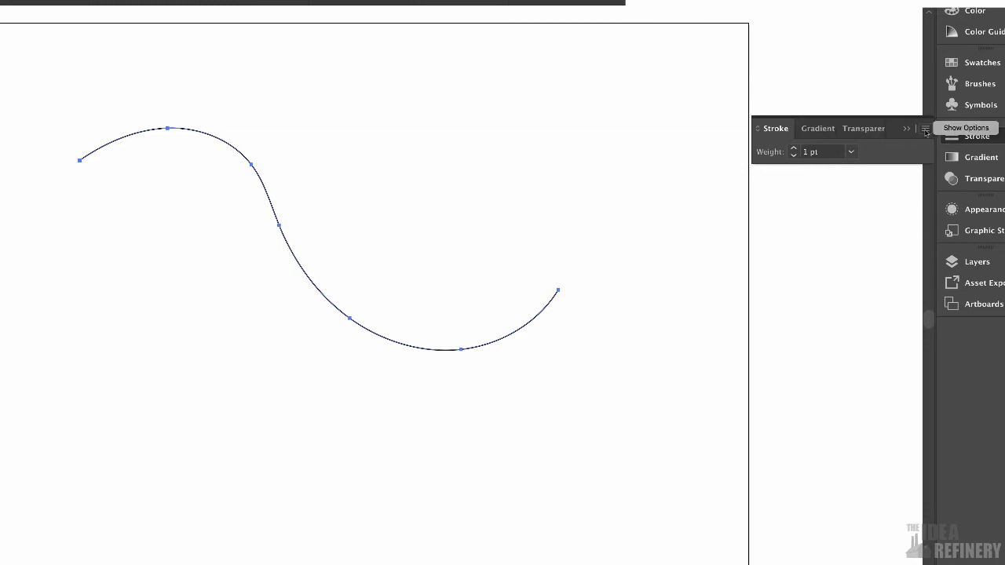
pyautogui.click(952, 130)
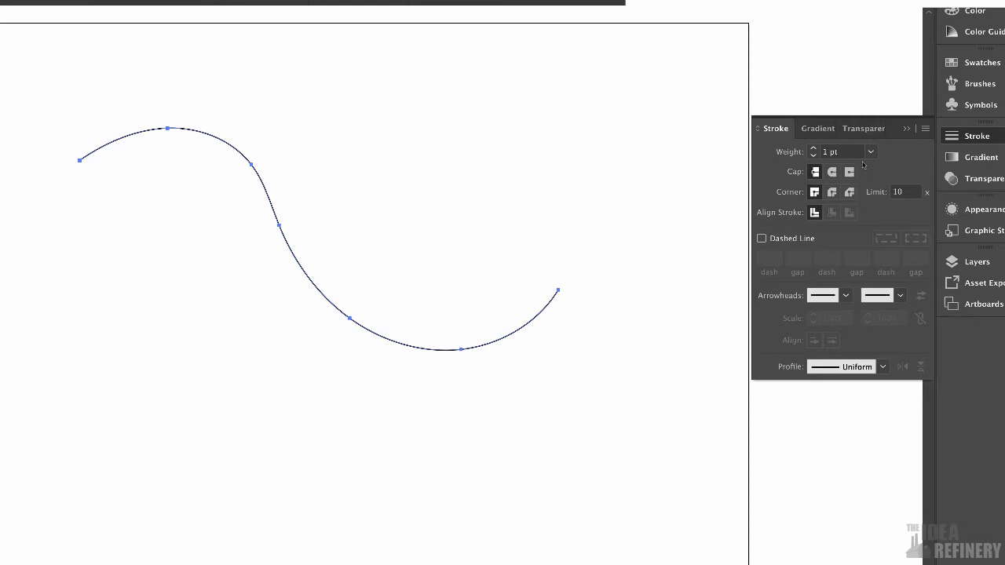
# Step: Raise the S curve's stroke weight to 20 pt and give it round caps
pyautogui.click(814, 149)
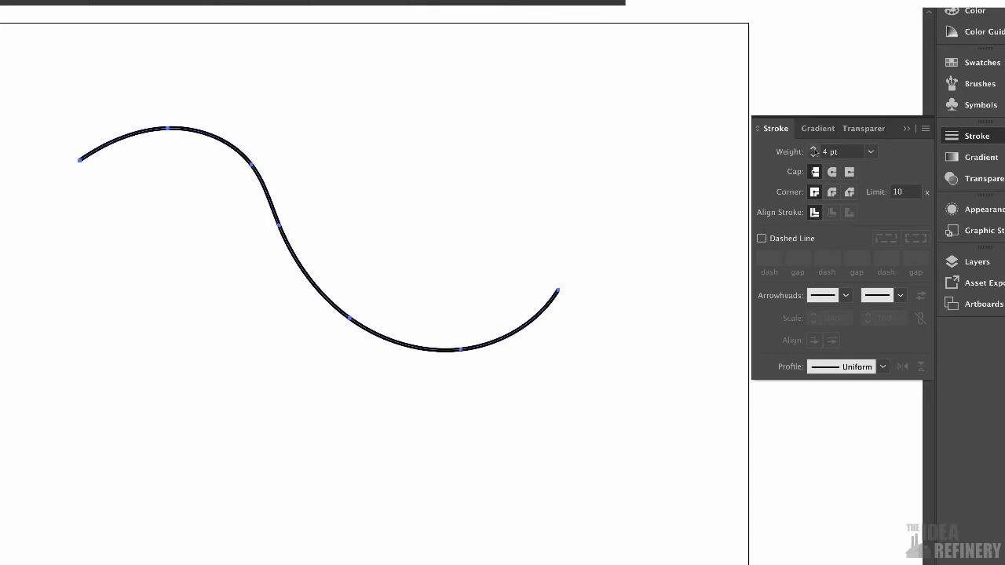
pyautogui.click(815, 148)
pyautogui.click(814, 149)
pyautogui.click(814, 148)
pyautogui.click(814, 148)
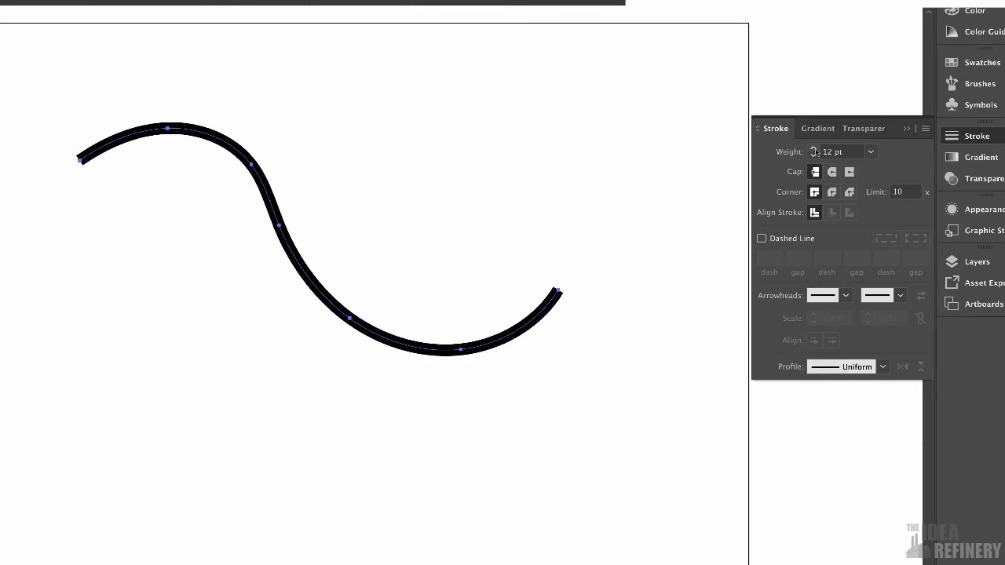
pyautogui.click(814, 148)
pyautogui.click(815, 149)
pyautogui.click(815, 149)
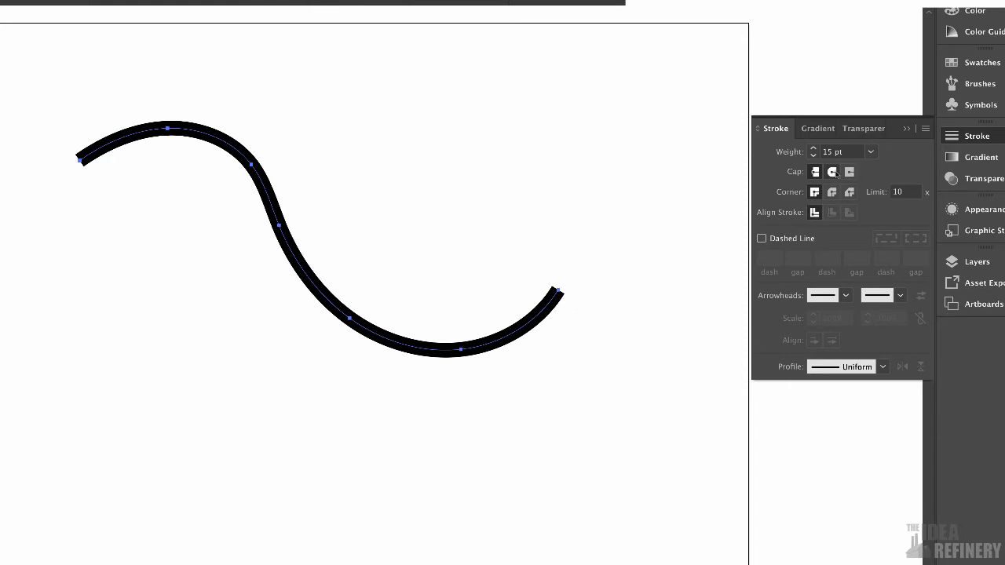
pyautogui.click(871, 153)
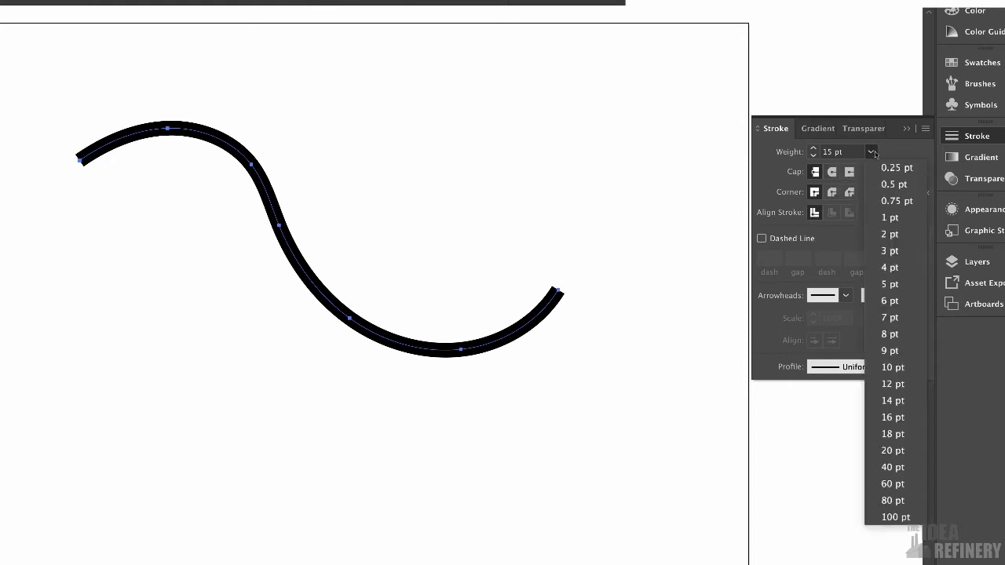
pyautogui.click(899, 450)
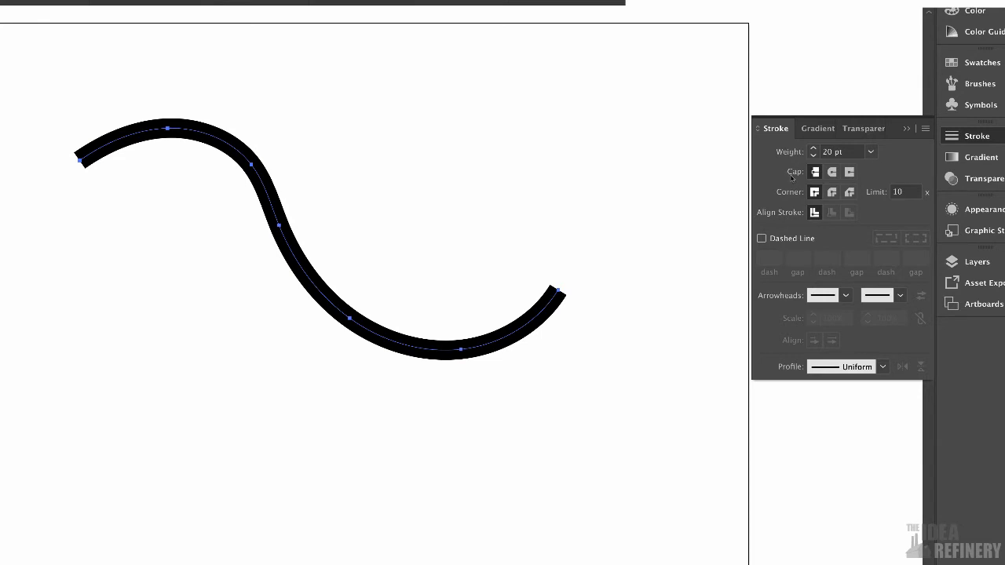
pyautogui.click(832, 172)
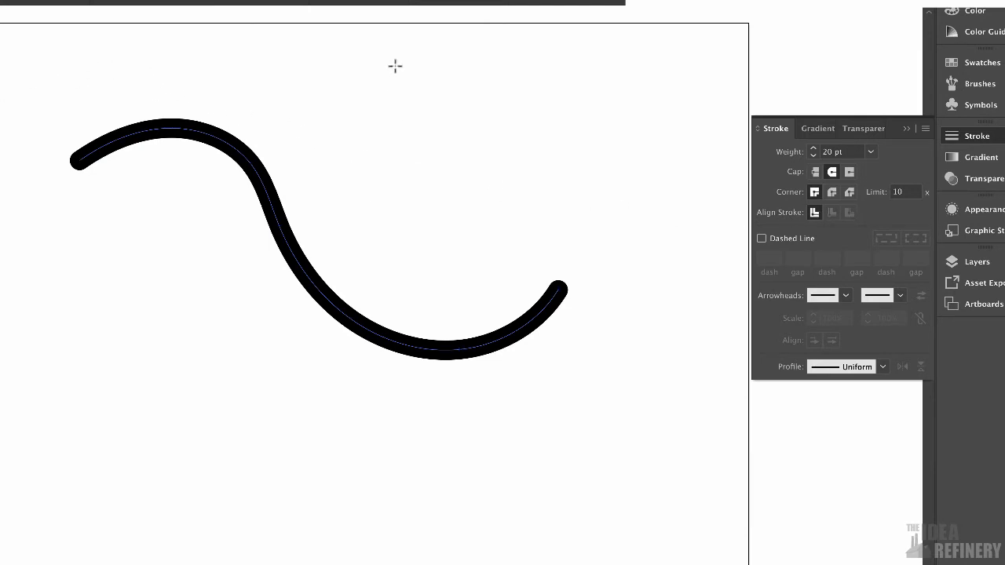
pyautogui.moveTo(396, 67)
pyautogui.mouseDown()
pyautogui.moveTo(456, 158)
pyautogui.moveTo(519, 189)
pyautogui.mouseUp()
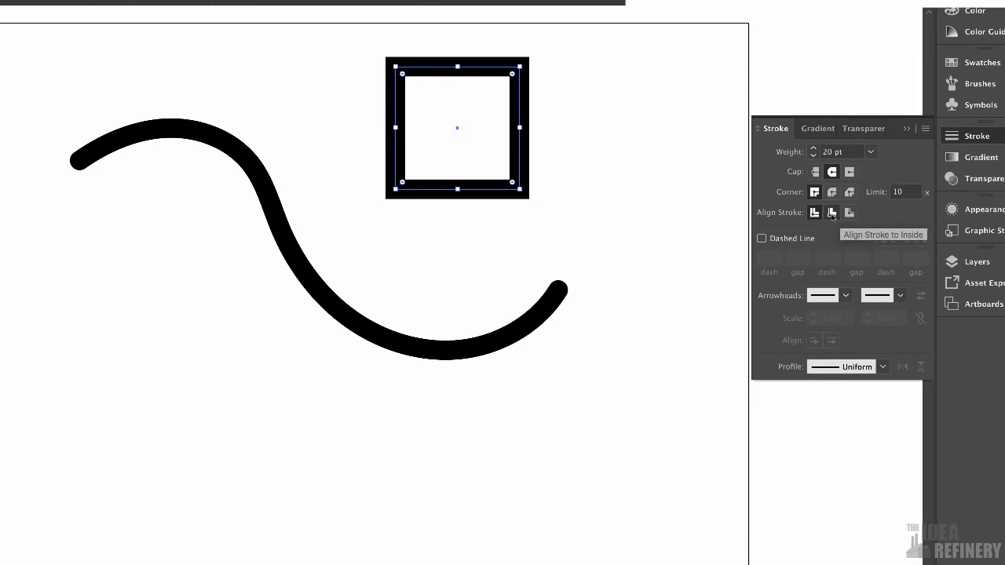
pyautogui.click(834, 214)
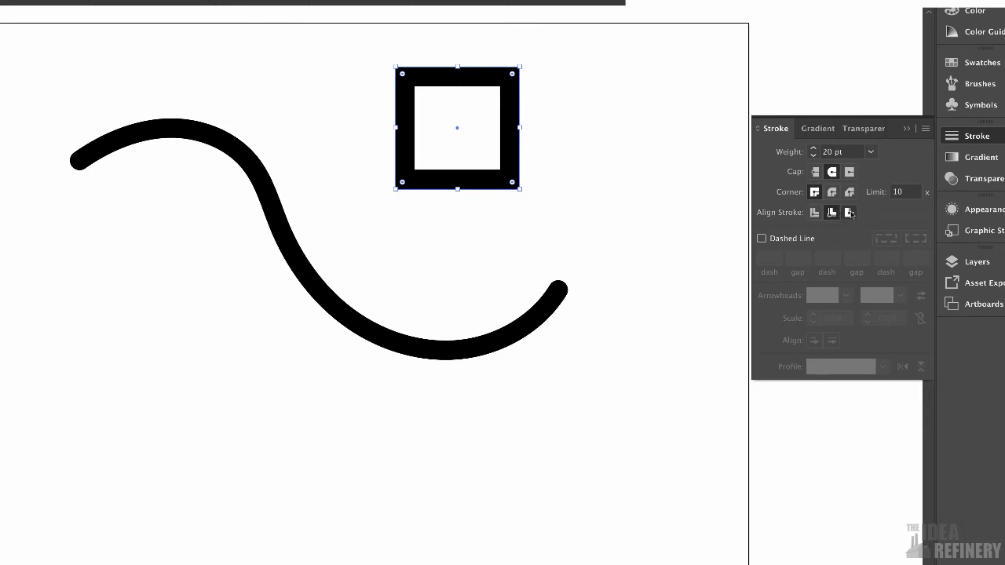
pyautogui.click(850, 212)
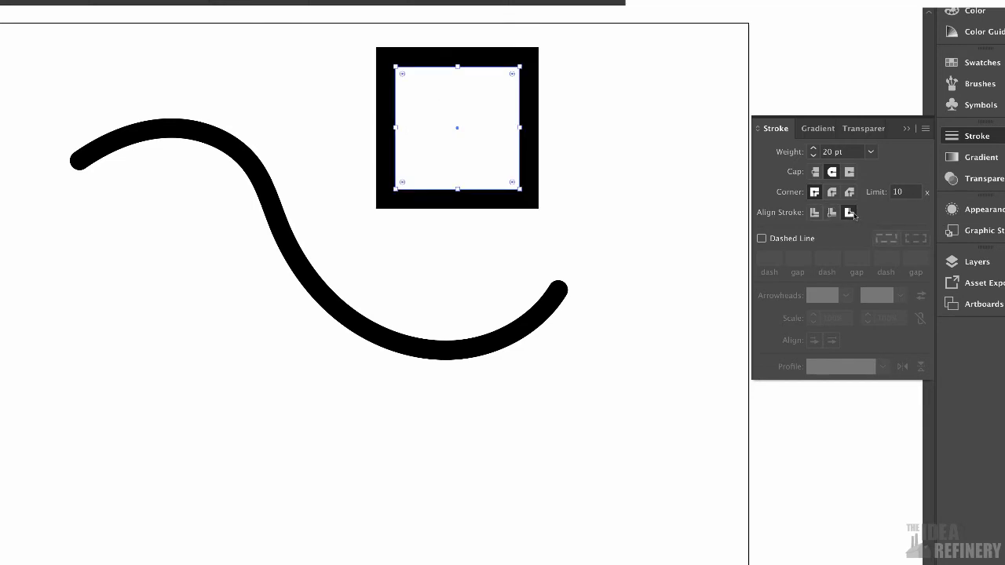
pyautogui.click(831, 212)
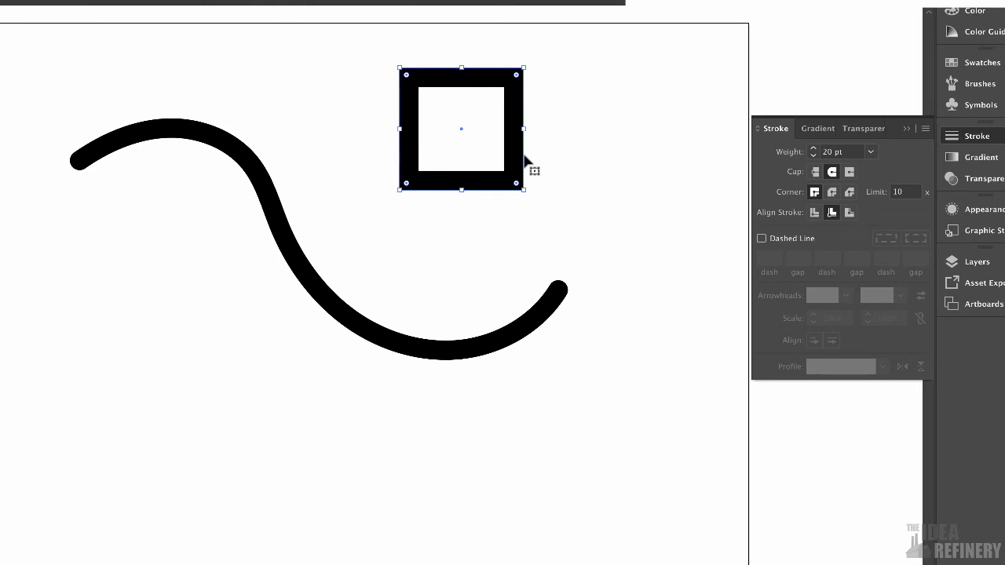
pyautogui.press('Delete')
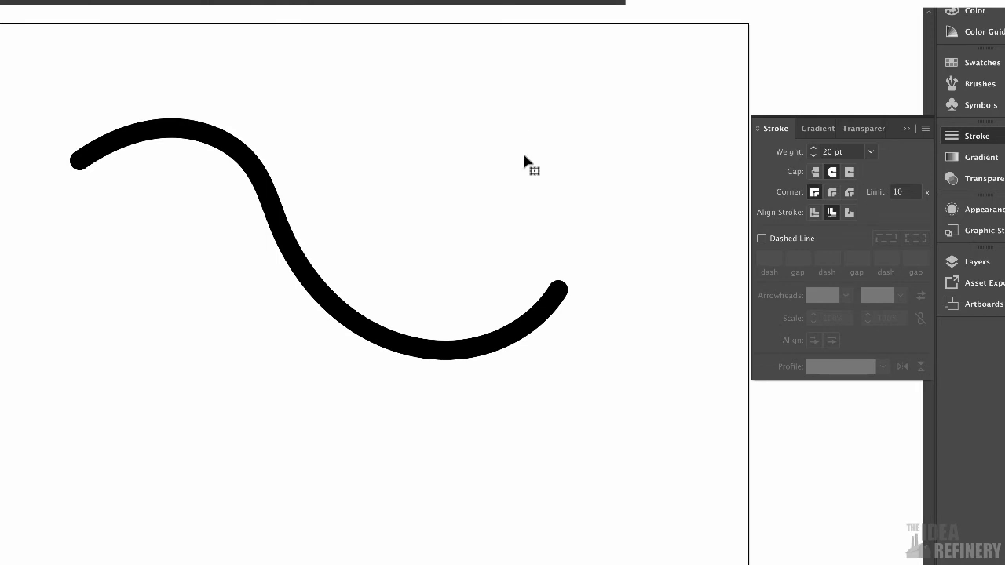
pyautogui.click(313, 275)
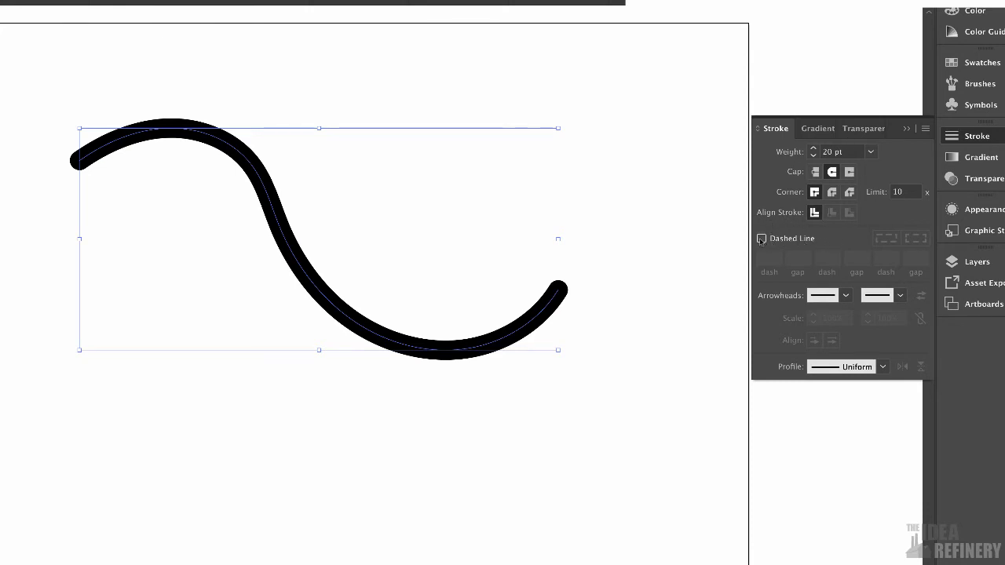
pyautogui.click(762, 238)
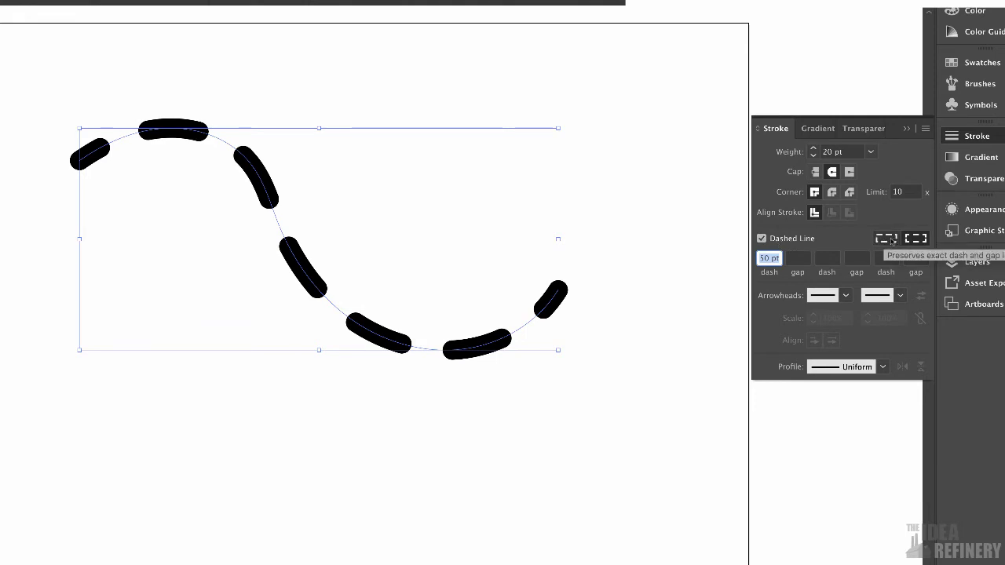
pyautogui.click(891, 241)
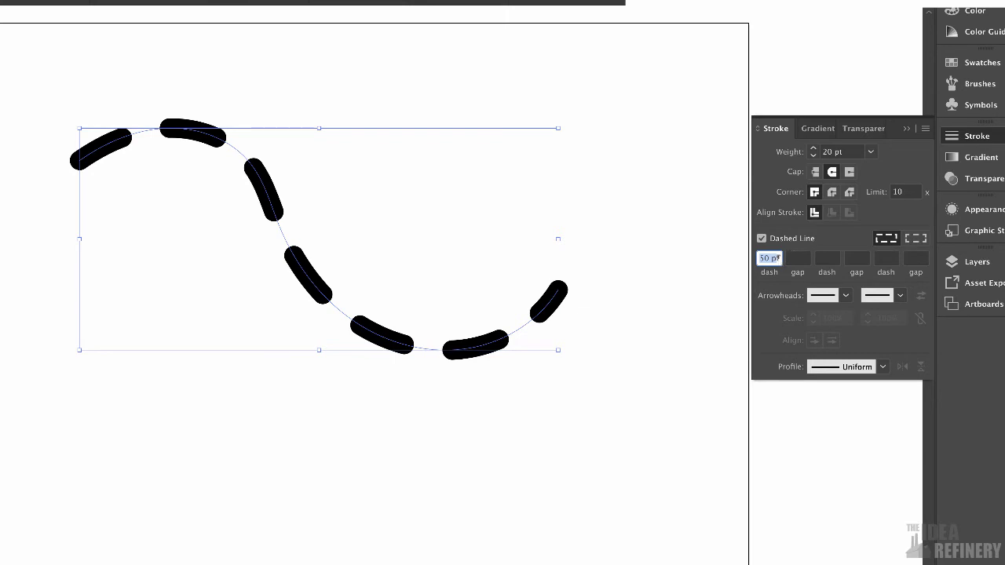
pyautogui.press('Down')
pyautogui.press('Down')
pyautogui.press('Down')
pyautogui.press('Down')
pyautogui.press('Down')
pyautogui.press('Down')
pyautogui.press('Down')
pyautogui.press('Down')
pyautogui.press('Down')
pyautogui.press('Down')
pyautogui.press('Down')
pyautogui.press('Down')
pyautogui.press('Down')
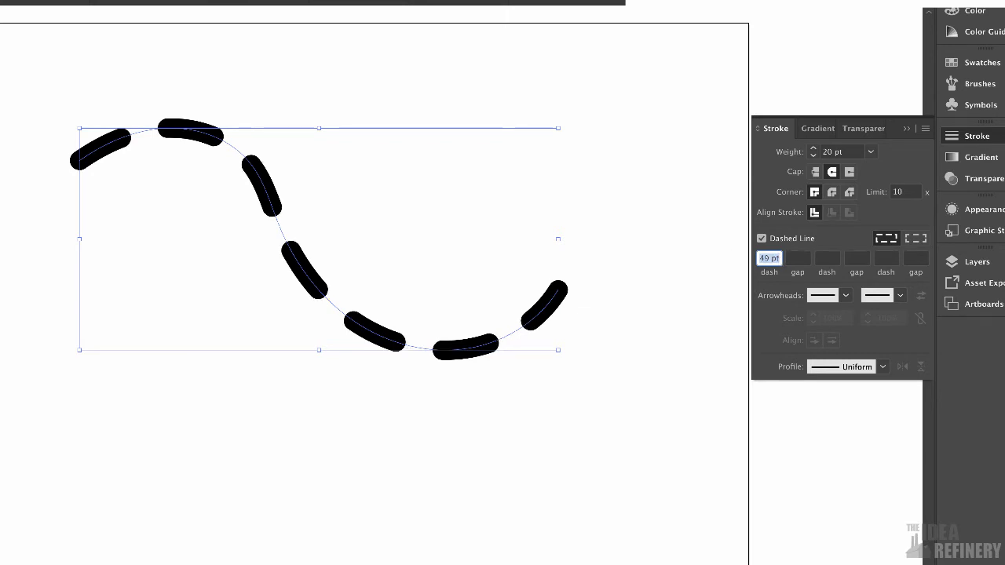
pyautogui.press('Up')
pyautogui.press('Up')
pyautogui.press('Up')
pyautogui.press('Up')
pyautogui.press('Up')
pyautogui.press('Up')
pyautogui.press('Up')
pyautogui.press('Up')
pyautogui.press('Up')
pyautogui.press('Up')
pyautogui.press('Up')
pyautogui.press('Up')
pyautogui.press('Up')
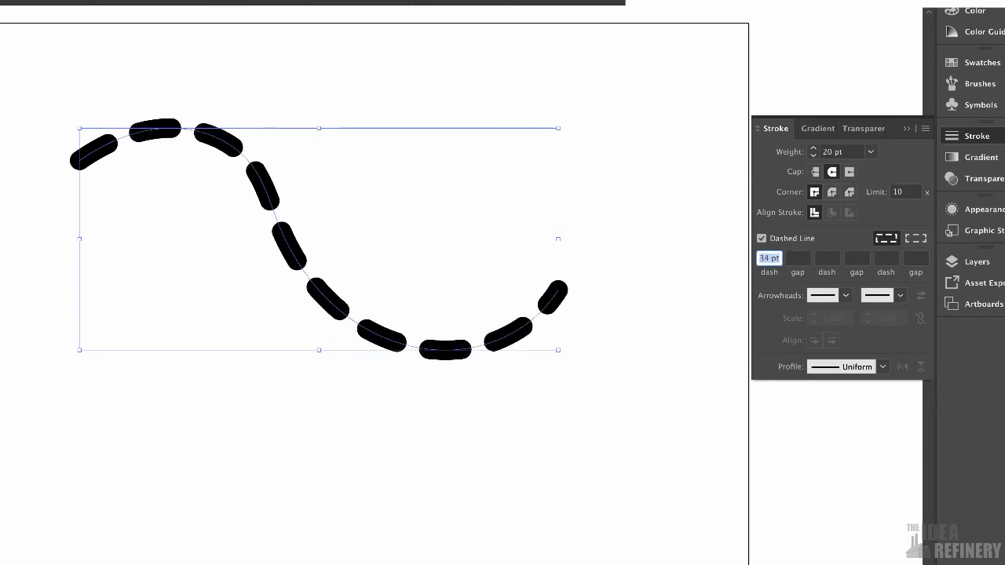
pyautogui.click(798, 257)
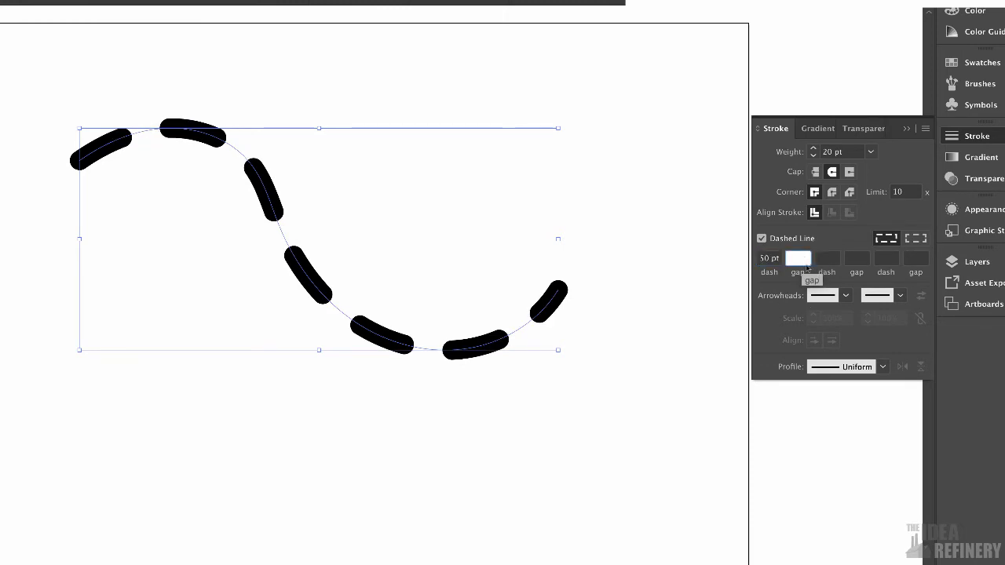
pyautogui.write('70')
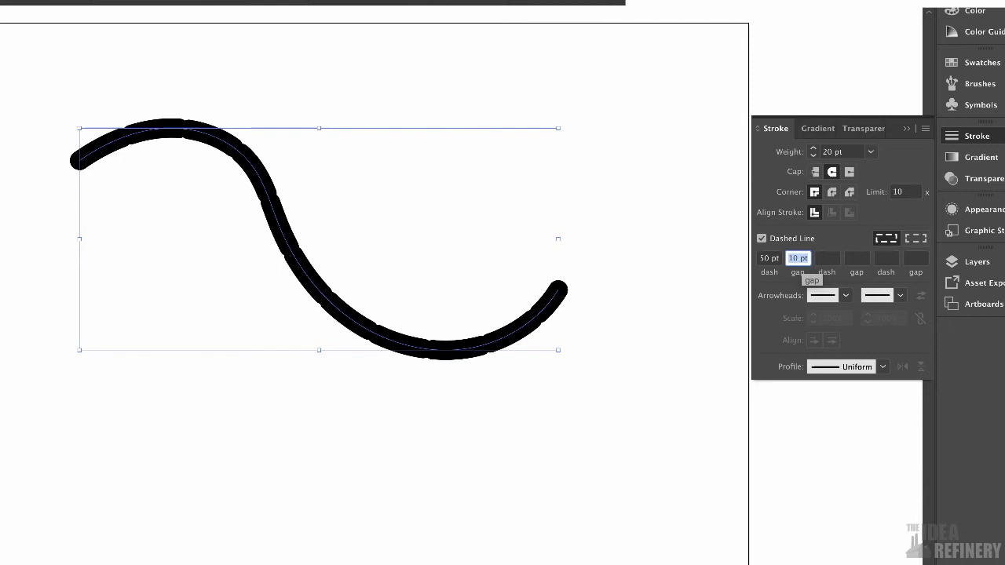
pyautogui.press('Return')
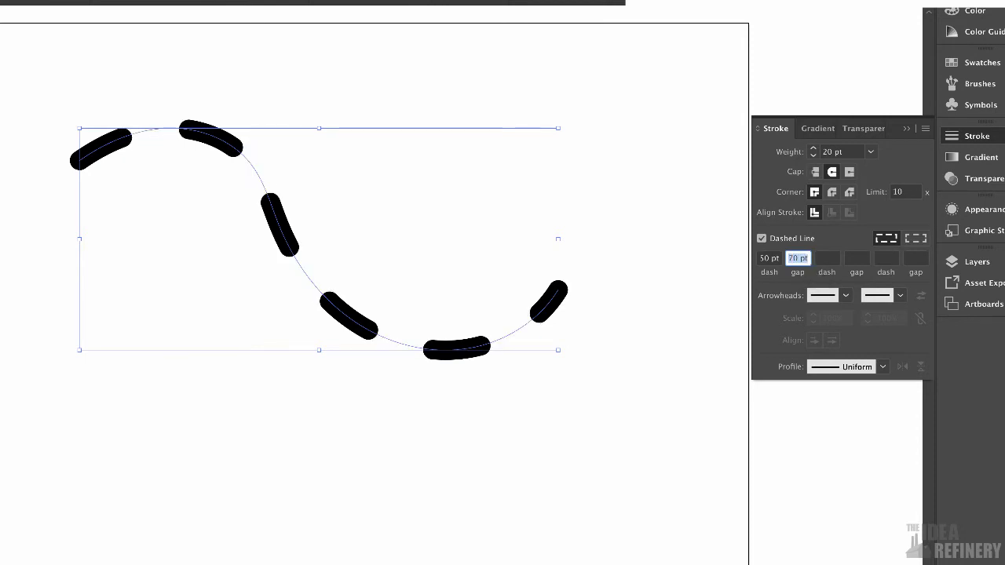
pyautogui.write('60')
pyautogui.press('Return')
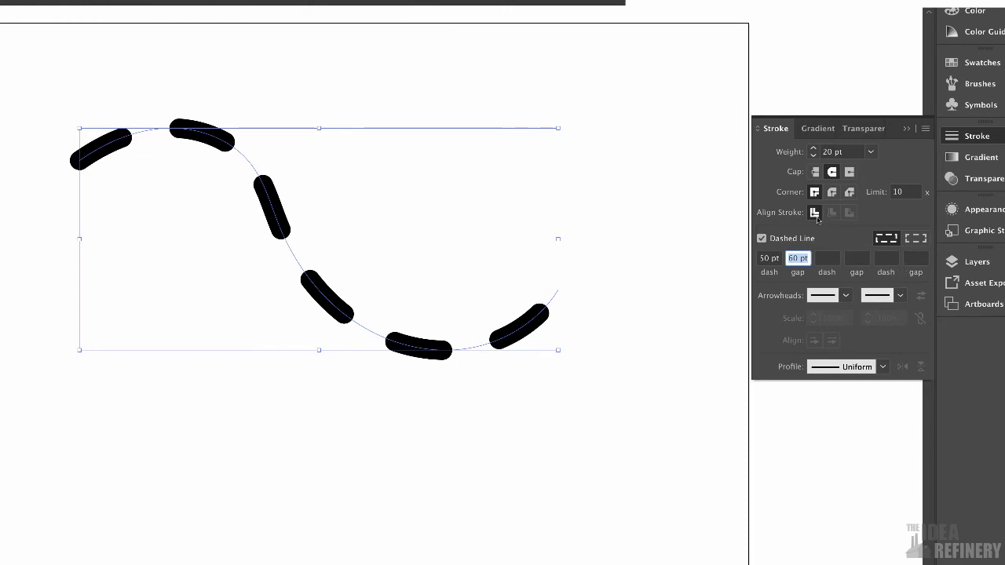
pyautogui.click(762, 238)
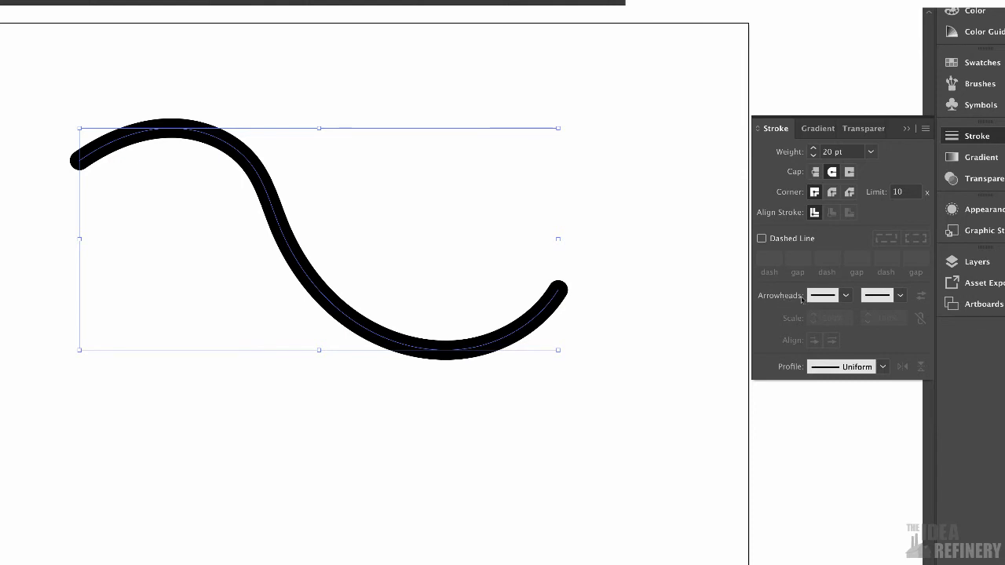
pyautogui.click(845, 295)
pyautogui.click(811, 346)
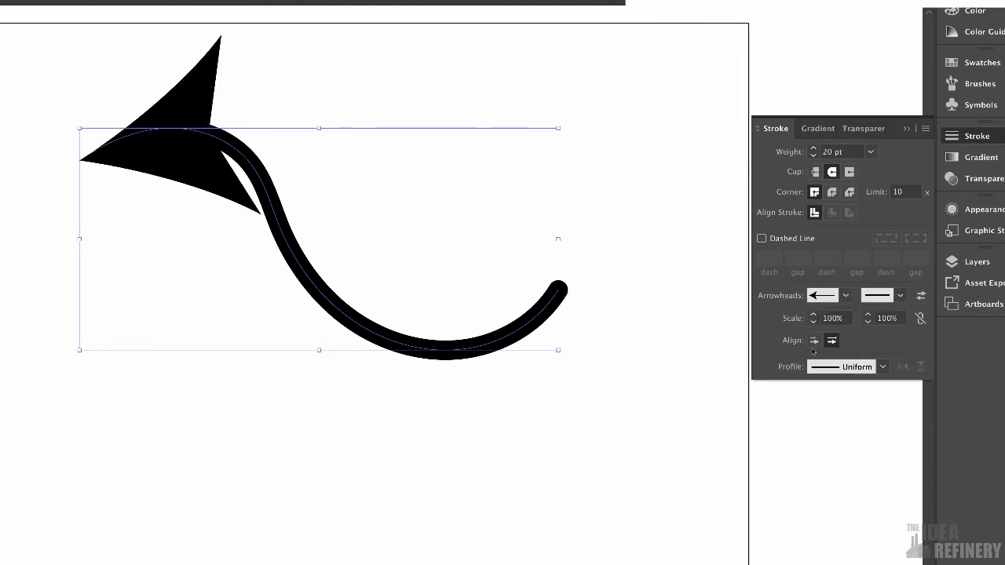
pyautogui.moveTo(814, 323); pyautogui.dragTo(867, 325)
pyautogui.click(900, 296)
pyautogui.click(877, 344)
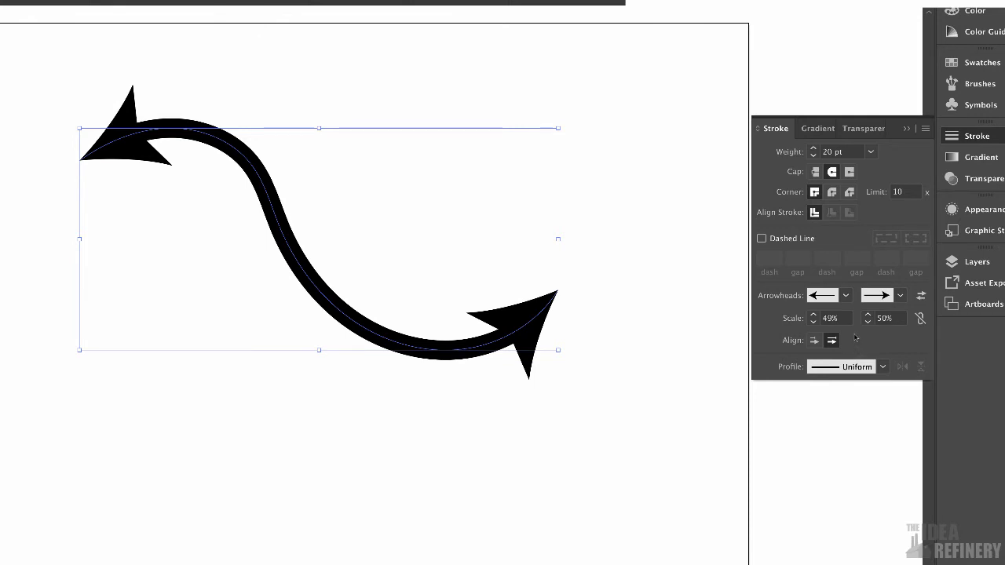
pyautogui.click(847, 296)
pyautogui.moveTo(847, 339); pyautogui.dragTo(843, 320)
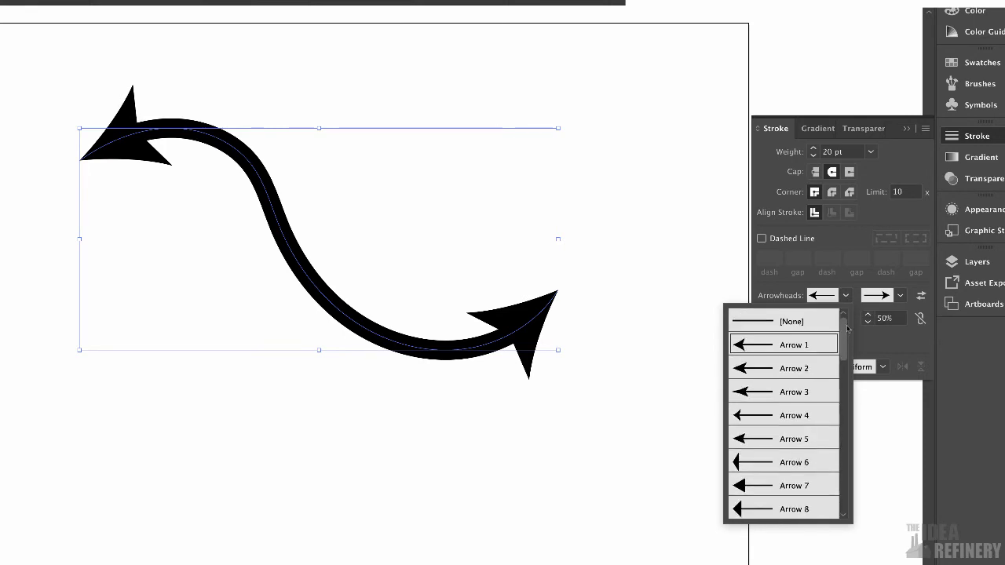
pyautogui.click(789, 320)
pyautogui.click(901, 296)
pyautogui.click(846, 321)
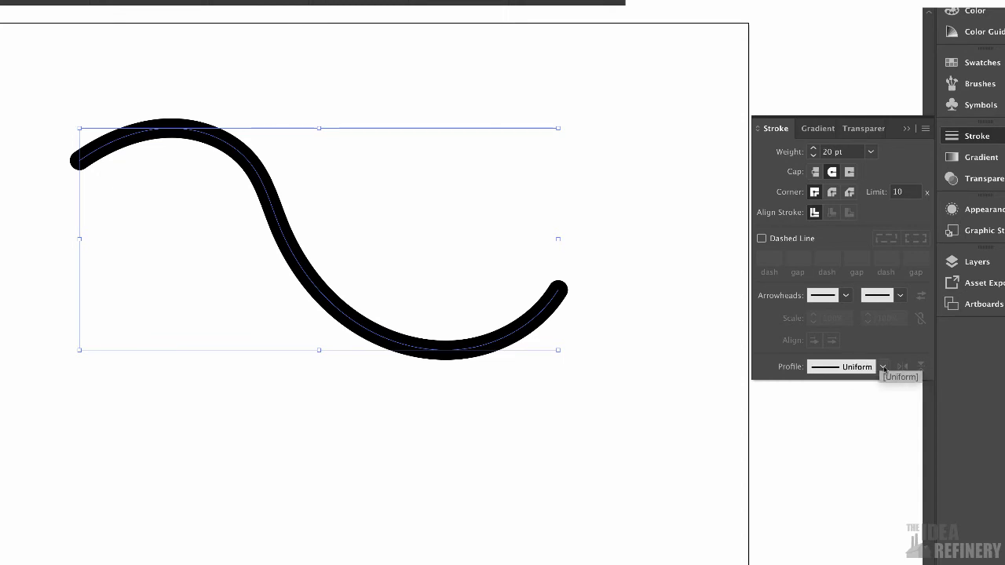
# Step: Try the both-ends taper, wavy, and Width Profile 3 profiles on the 20 pt stroke
pyautogui.click(883, 368)
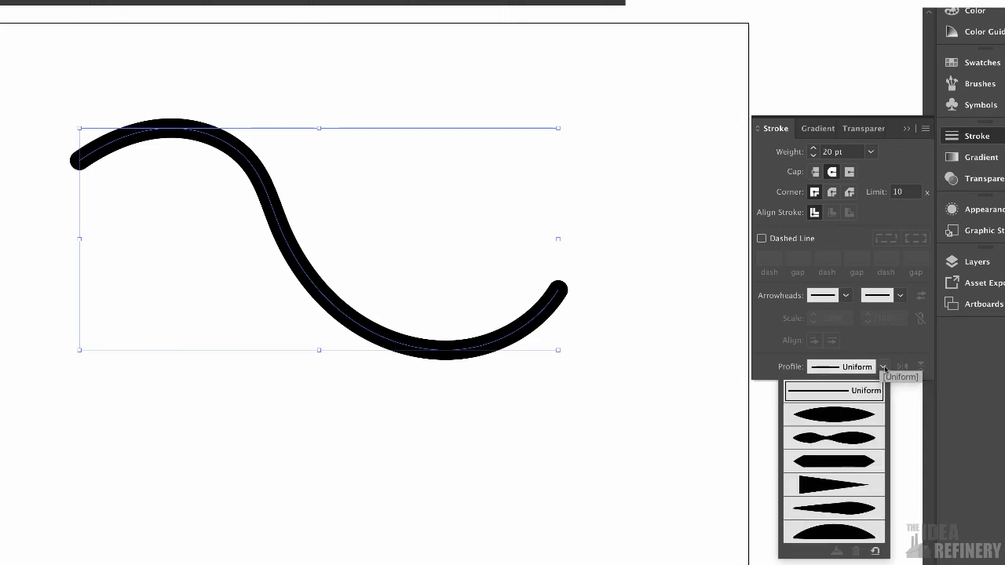
pyautogui.click(864, 416)
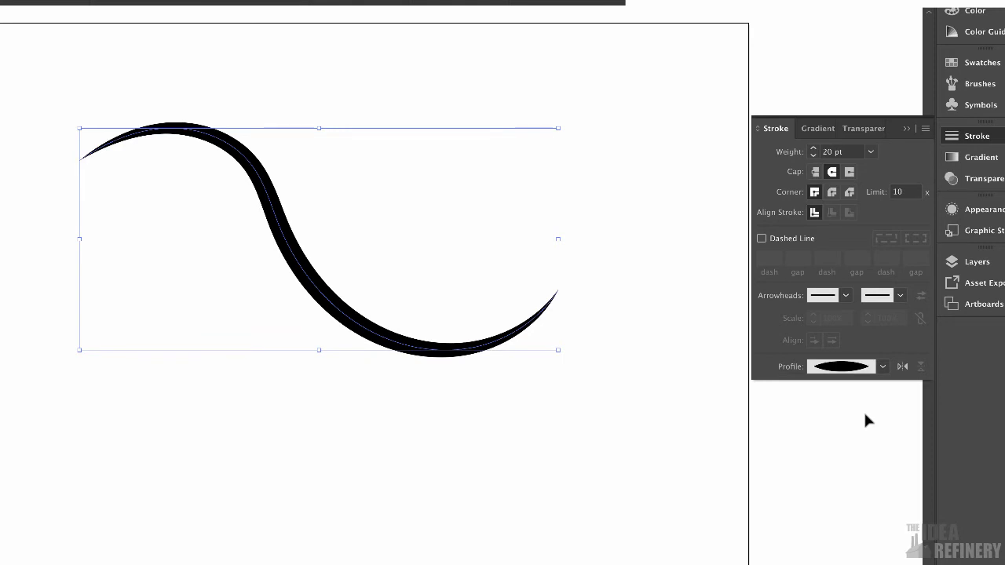
pyautogui.click(885, 367)
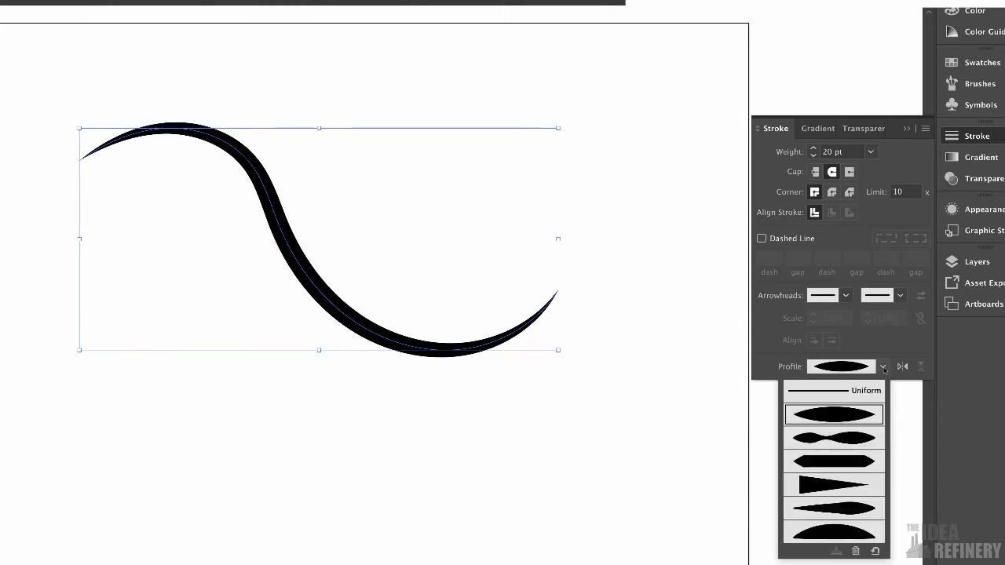
pyautogui.click(870, 440)
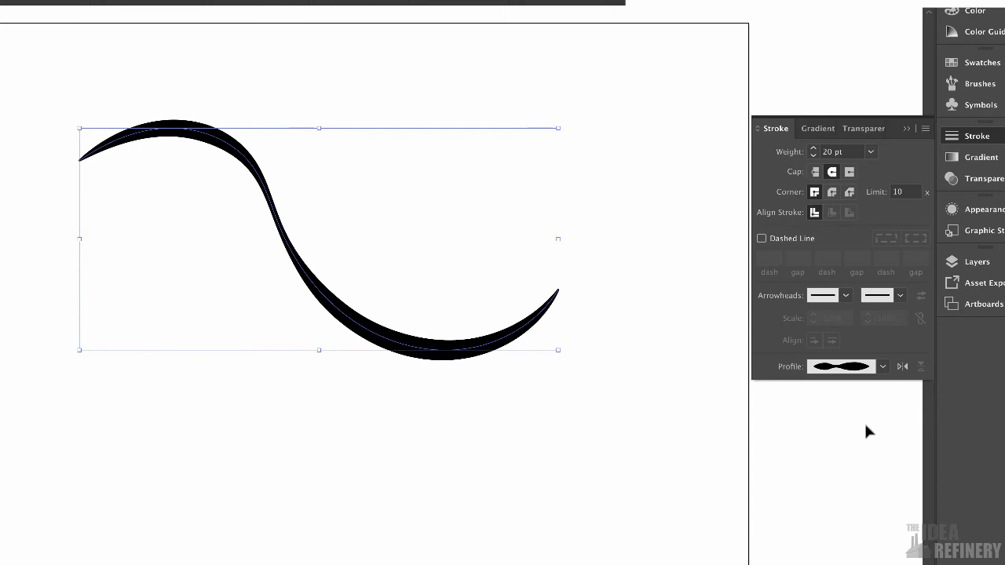
pyautogui.click(883, 366)
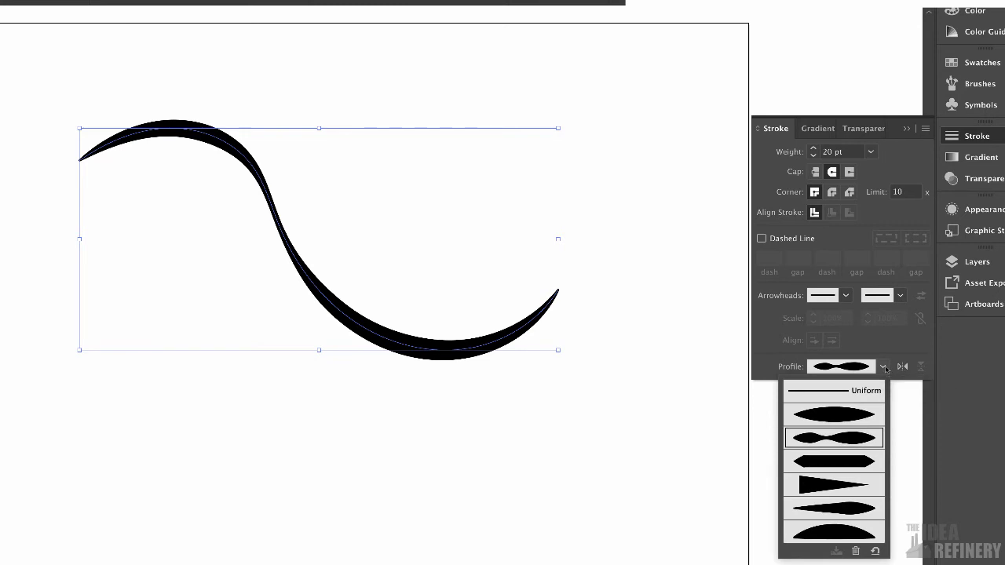
pyautogui.click(872, 465)
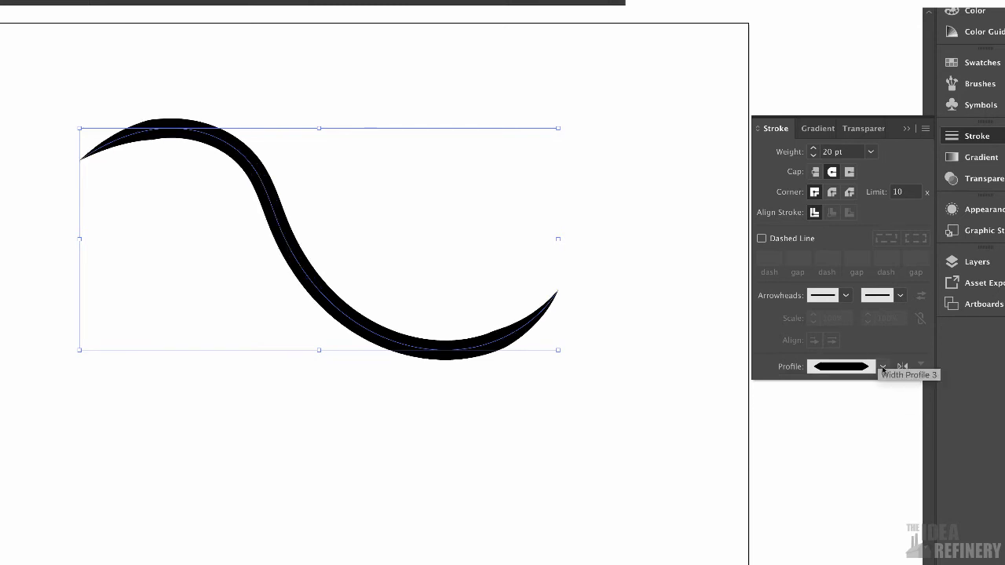
# Step: Apply the triangle taper profile, then settle on Width Profile 5
pyautogui.click(884, 367)
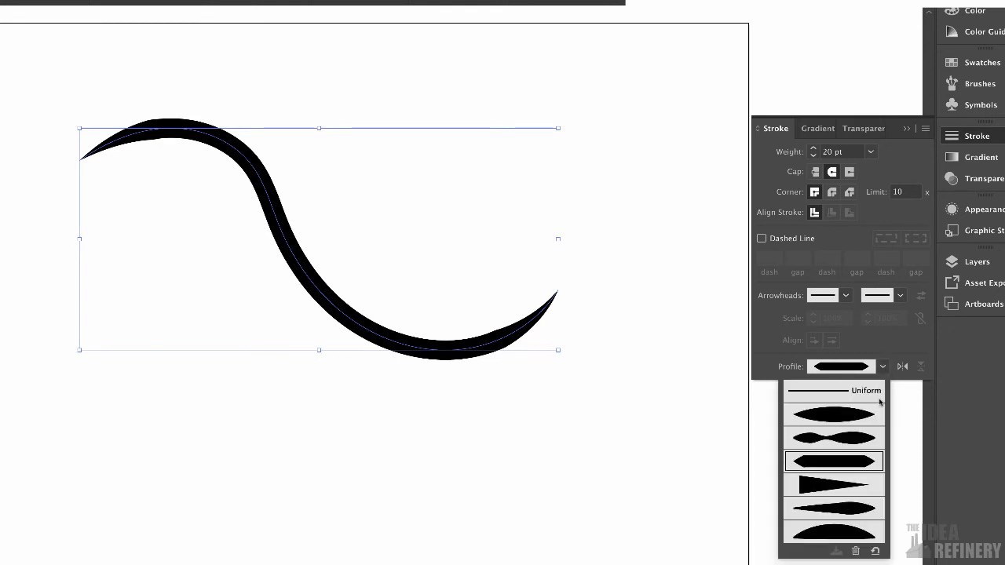
pyautogui.click(865, 489)
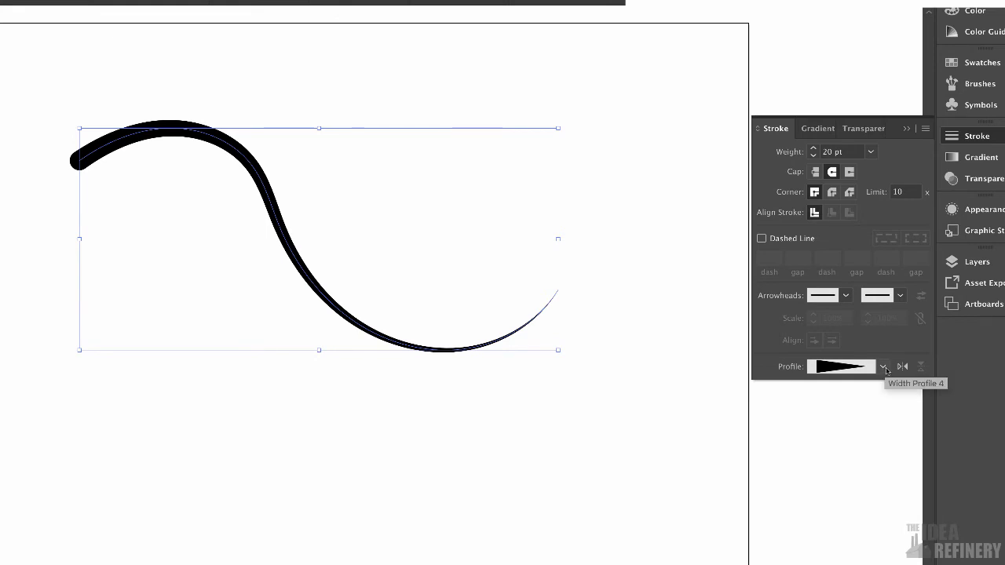
pyautogui.click(884, 367)
pyautogui.click(860, 512)
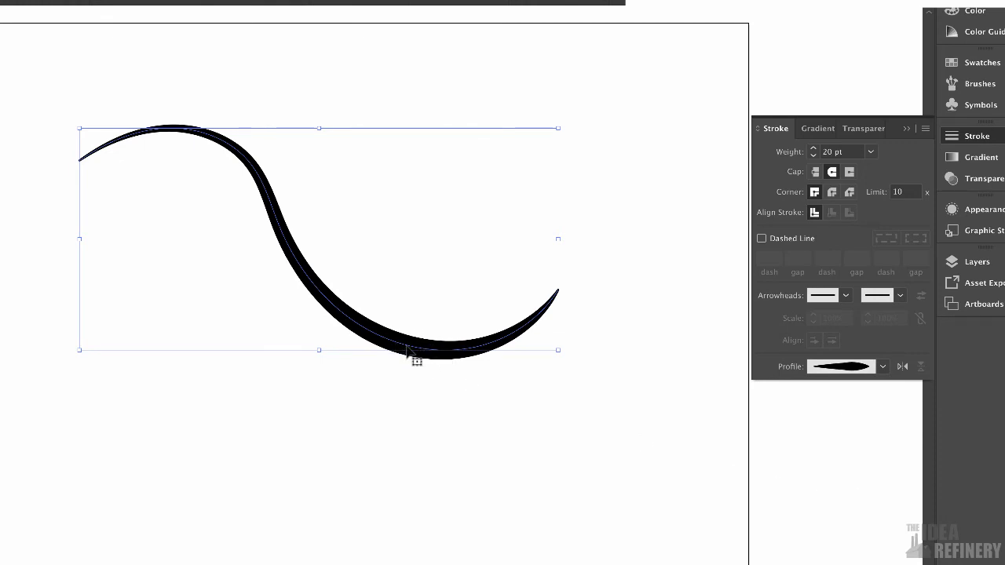
pyautogui.click(884, 368)
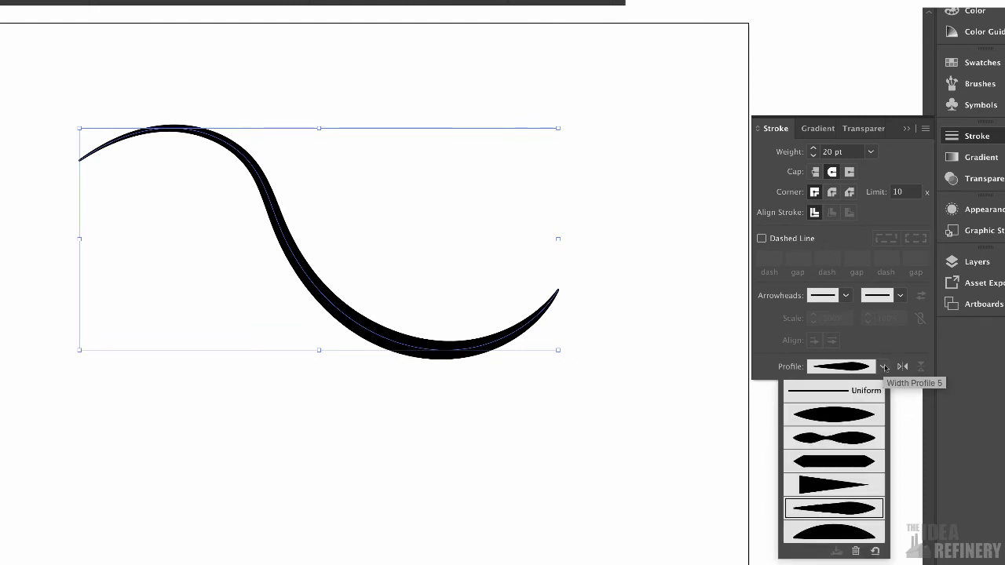
# Step: Apply the arc-shaped Width Profile 6 and test Flip Across and Flip Along on it
pyautogui.click(851, 536)
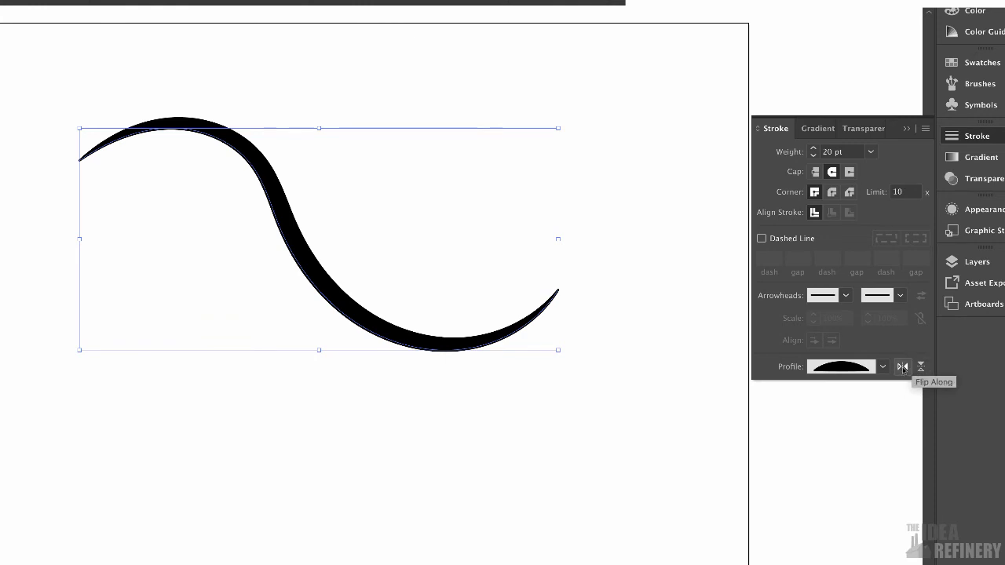
pyautogui.click(904, 368)
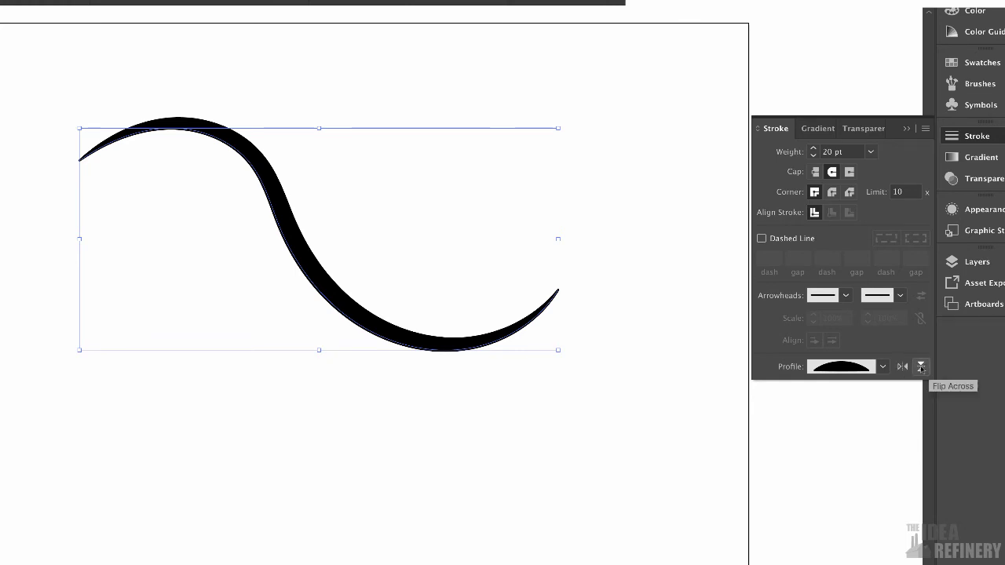
pyautogui.click(921, 368)
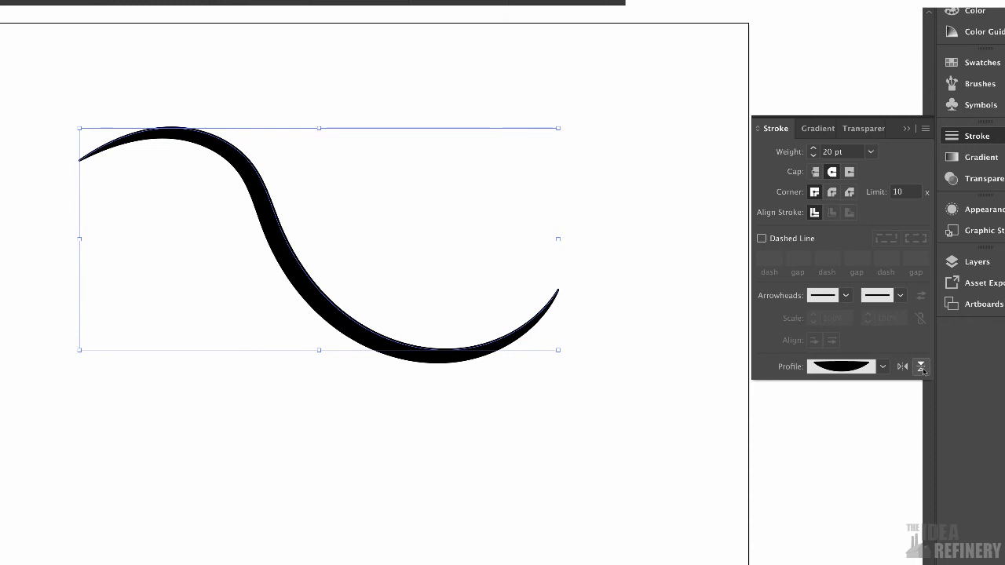
pyautogui.click(921, 368)
pyautogui.click(921, 367)
pyautogui.click(921, 368)
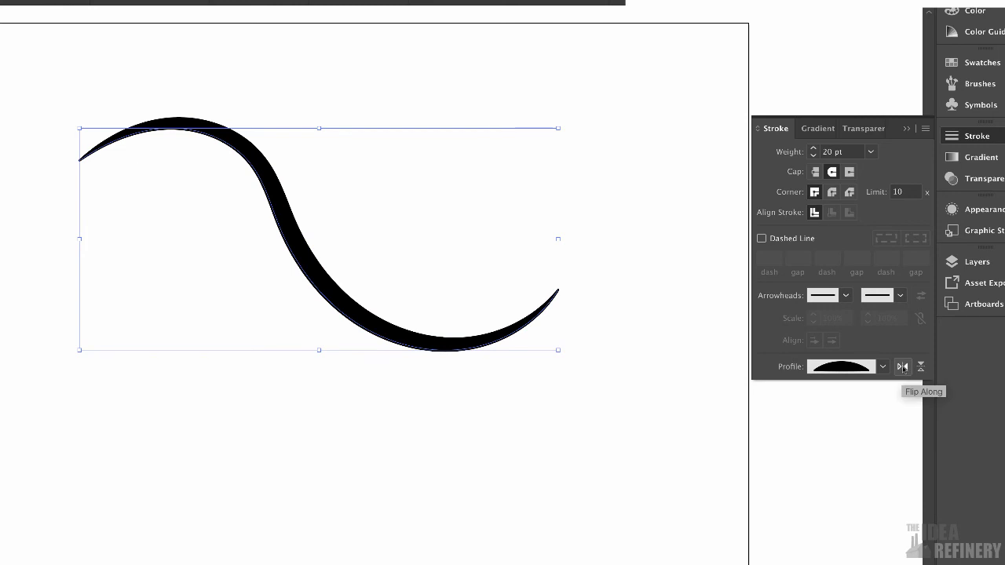
pyautogui.click(903, 368)
pyautogui.click(904, 367)
pyautogui.click(904, 368)
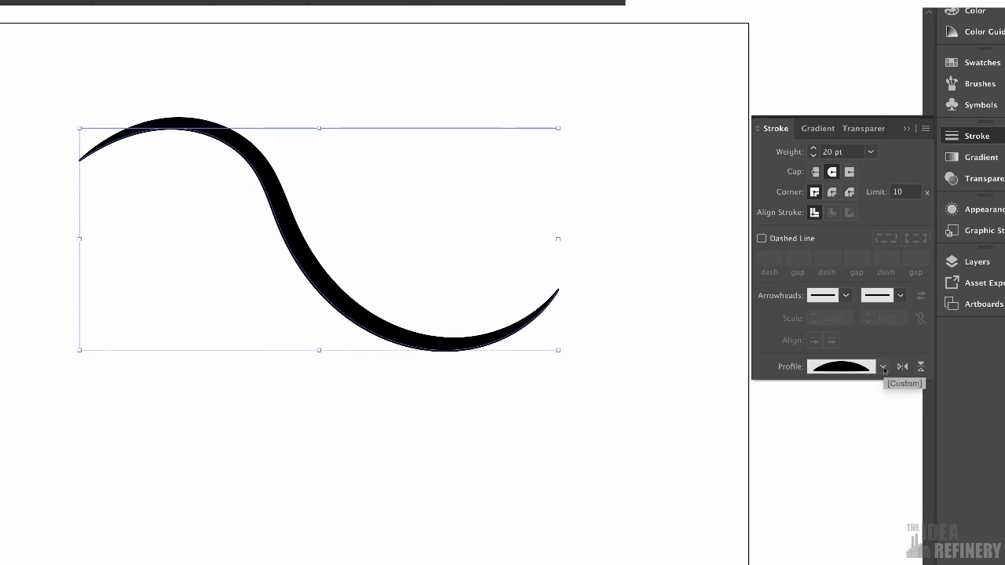
# Step: Switch to Width Profile 4 and flip it along until the thick end sits on the left
pyautogui.click(884, 367)
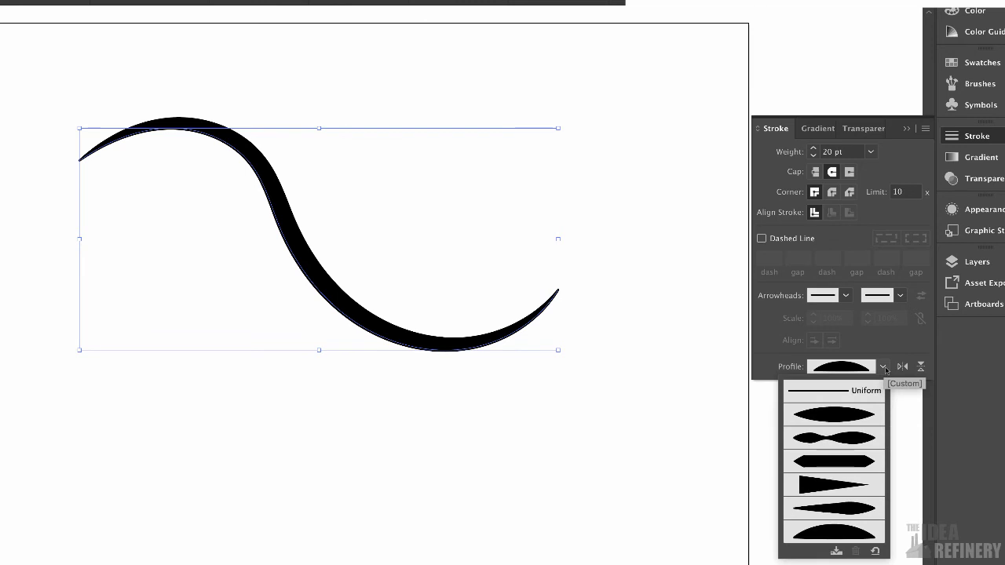
pyautogui.click(850, 487)
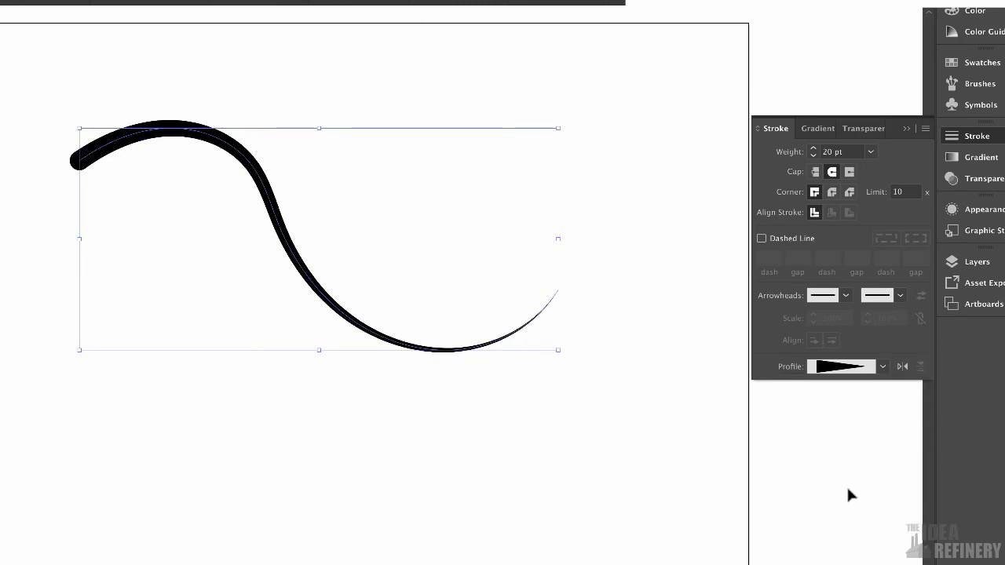
pyautogui.click(904, 368)
pyautogui.click(904, 367)
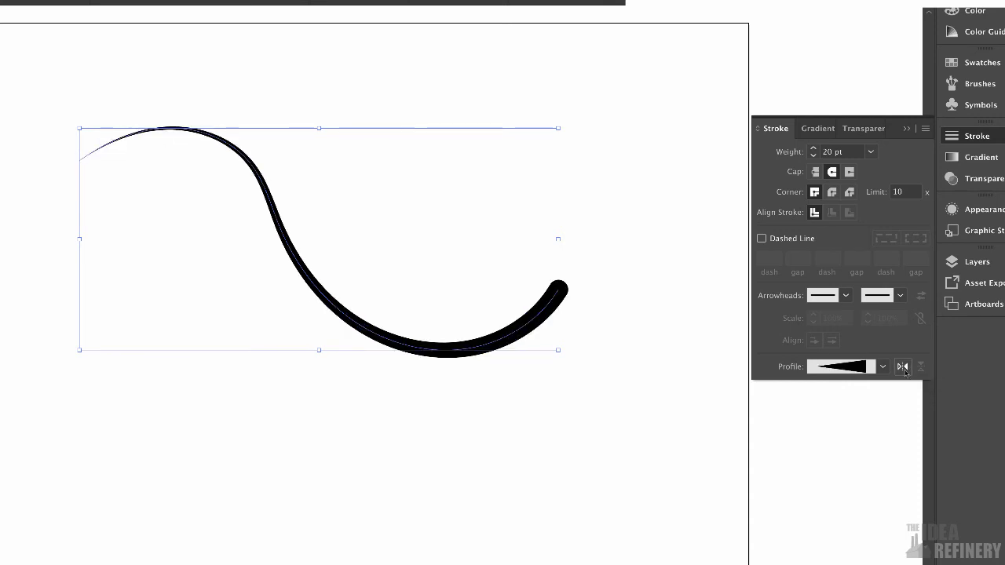
pyautogui.click(904, 368)
pyautogui.click(904, 367)
pyautogui.click(904, 367)
pyautogui.click(904, 368)
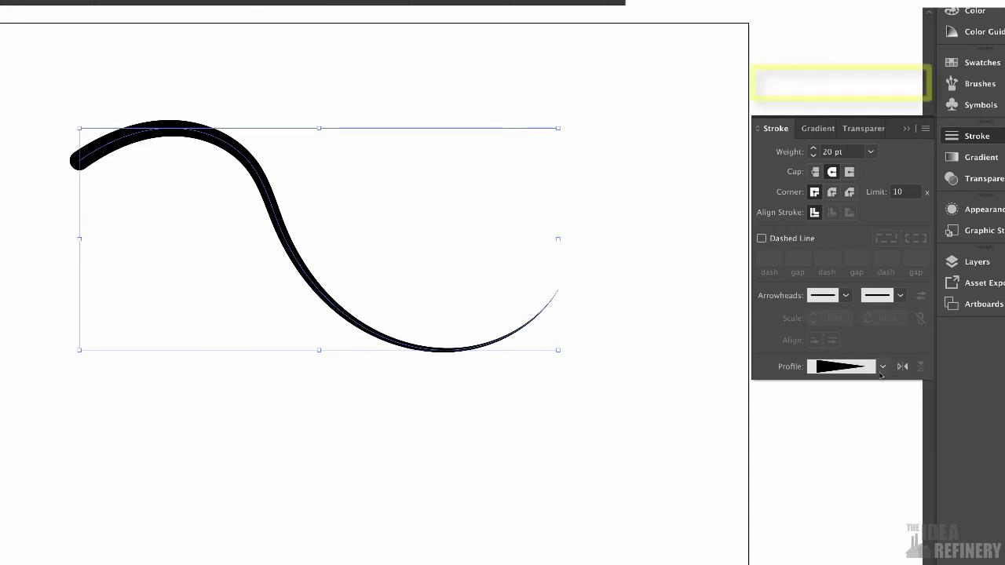
# Step: Show the Brushes panel from the right-hand dock so its brushes are listed beside the S-curve
pyautogui.click(974, 84)
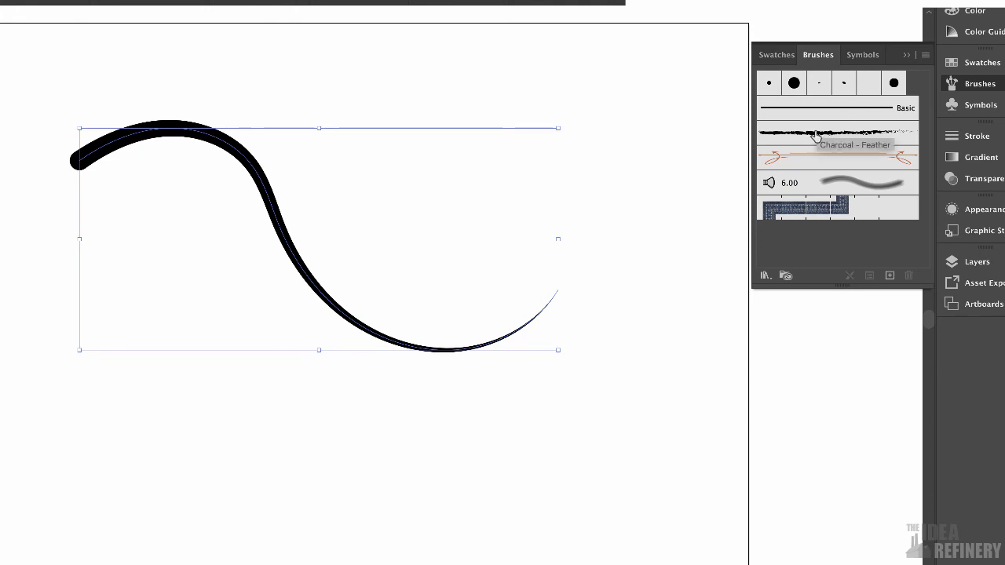
# Step: Apply the Charcoal - Feather brush to the S-curve and raise its stroke weight to 4 pt
pyautogui.click(816, 135)
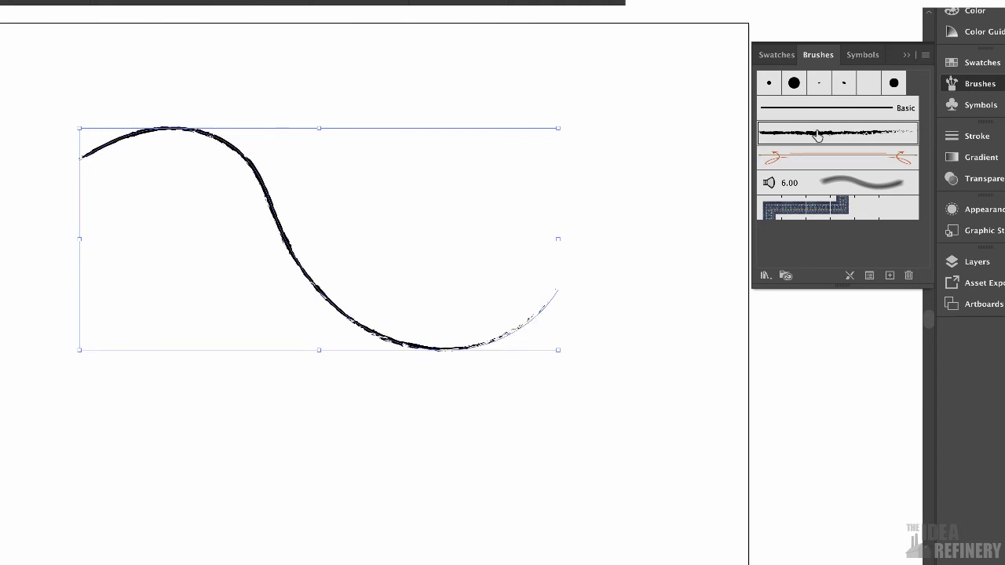
pyautogui.click(969, 138)
pyautogui.click(814, 149)
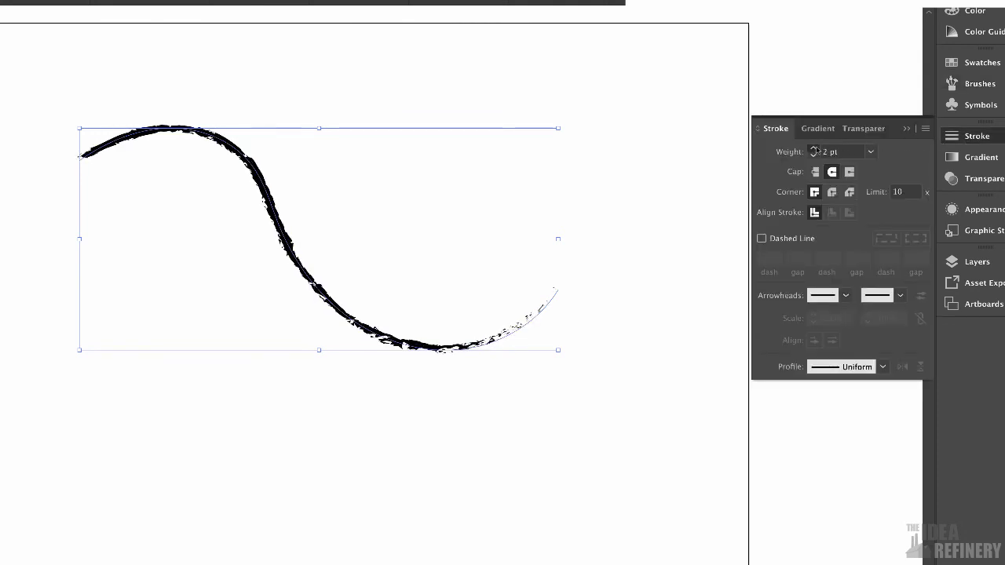
pyautogui.click(814, 148)
pyautogui.click(814, 148)
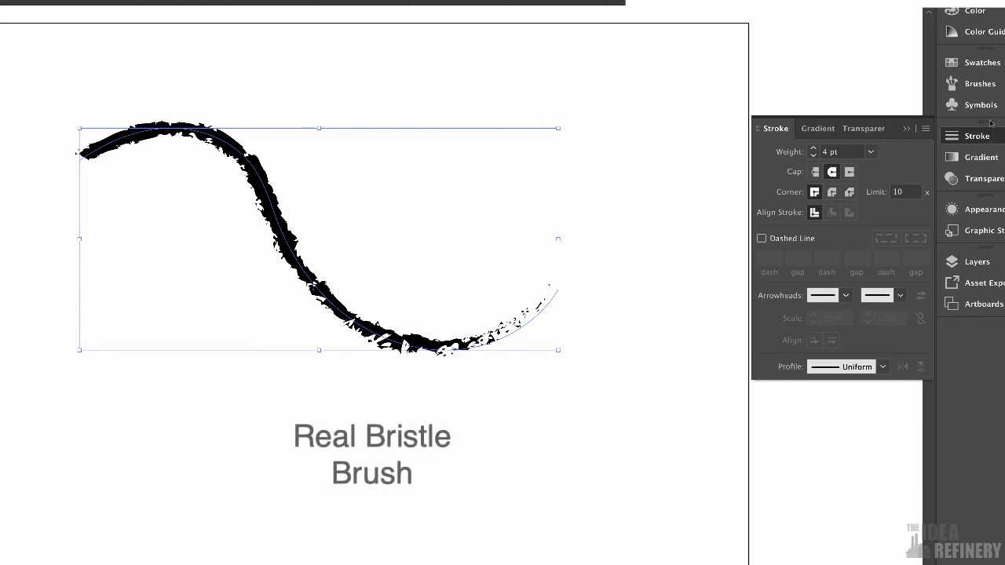
pyautogui.click(978, 85)
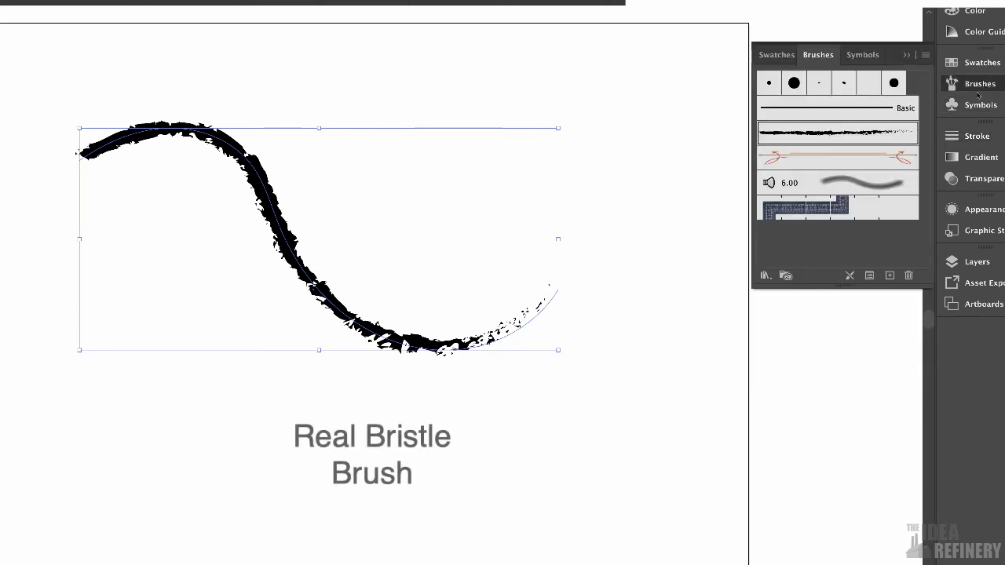
# Step: Try the Divider and Mop brushes on the S-curve, then settle on Denim Seam
pyautogui.click(837, 160)
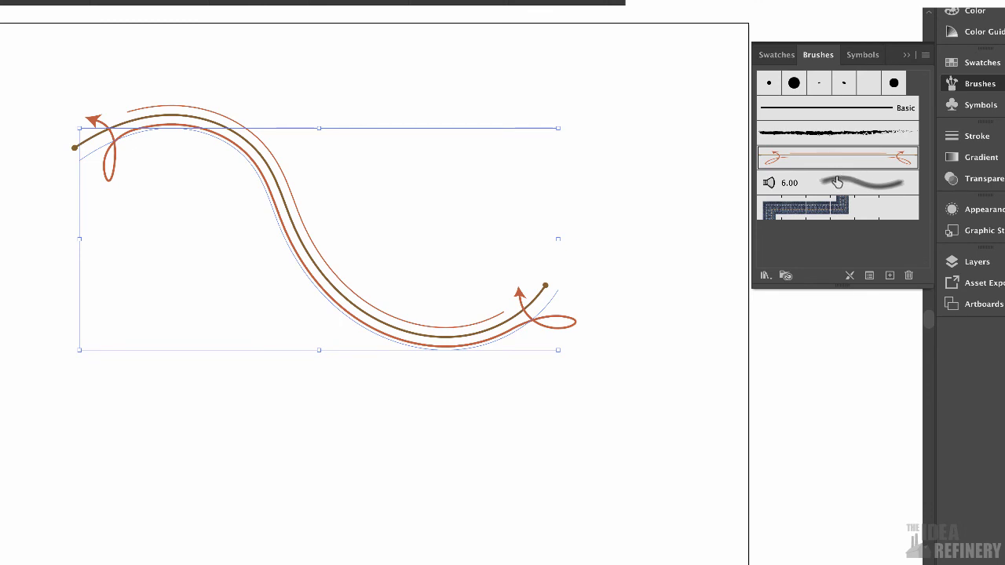
pyautogui.click(833, 184)
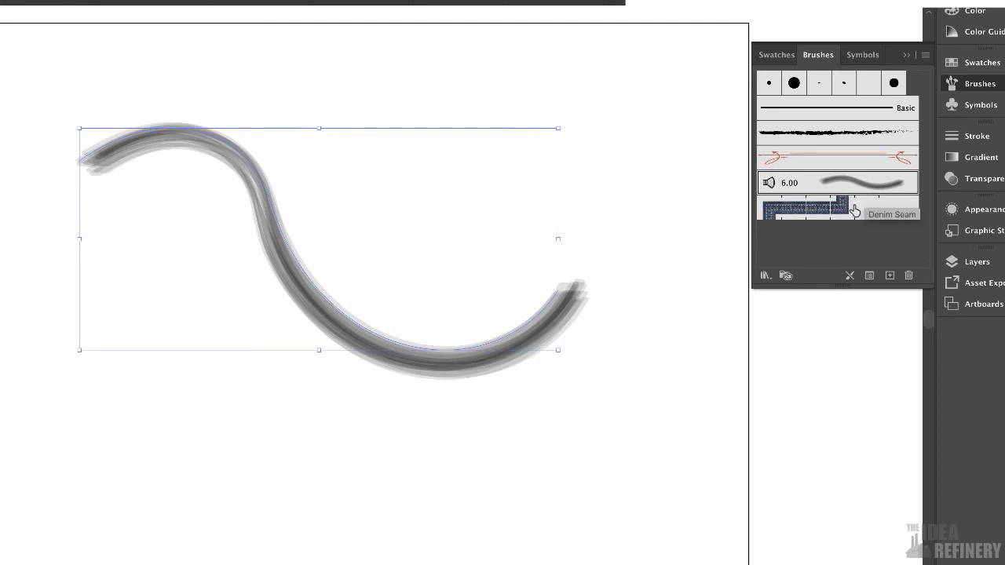
pyautogui.click(854, 210)
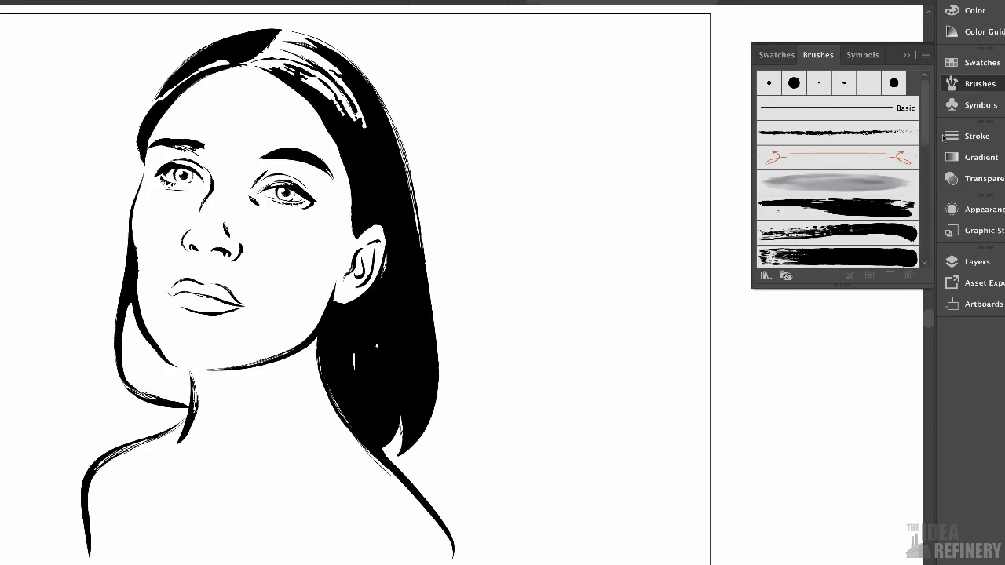
# Step: Open the Layers panel for the portrait document to see its three layers
pyautogui.click(978, 265)
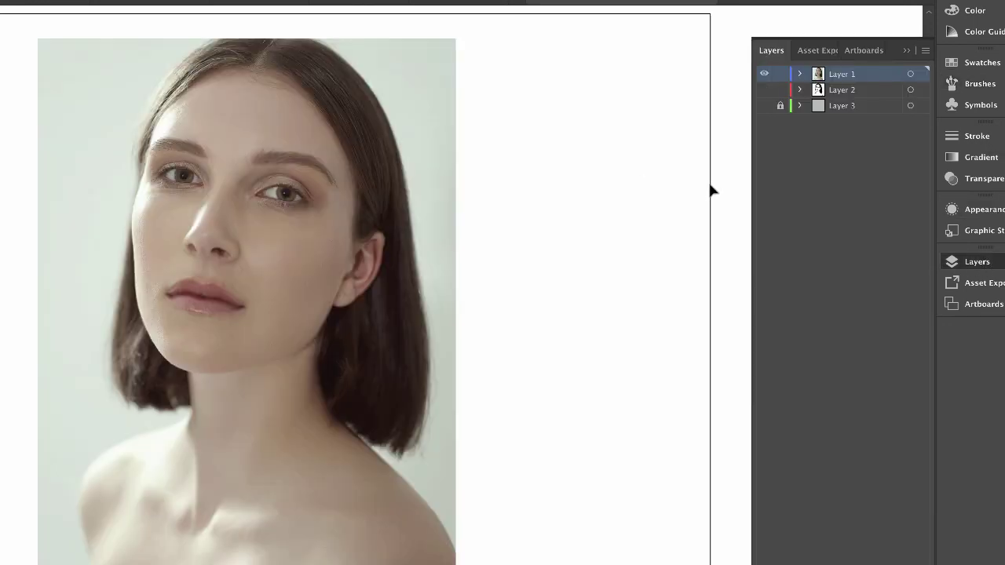